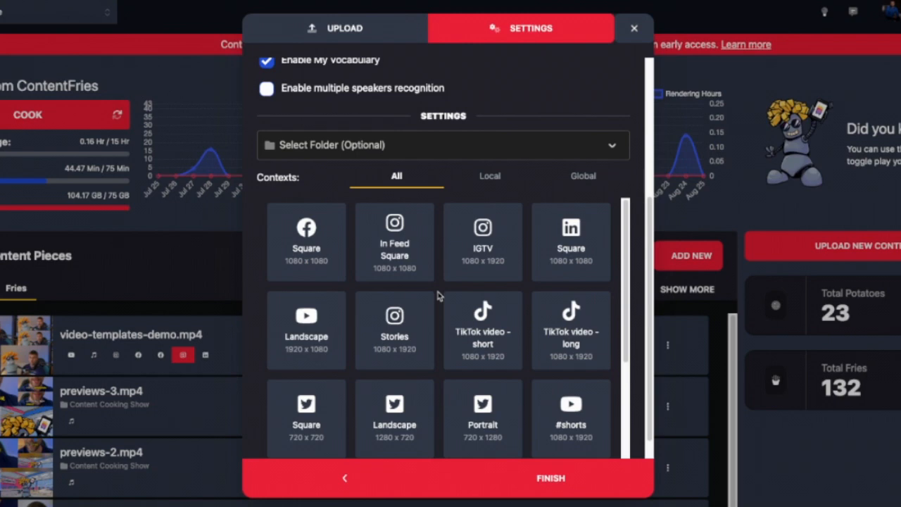
Select the Instagram Reels, YouTube #shorts and TikTok video - long contexts and finish the upload settings.
scroll(436, 296, "down", 3)
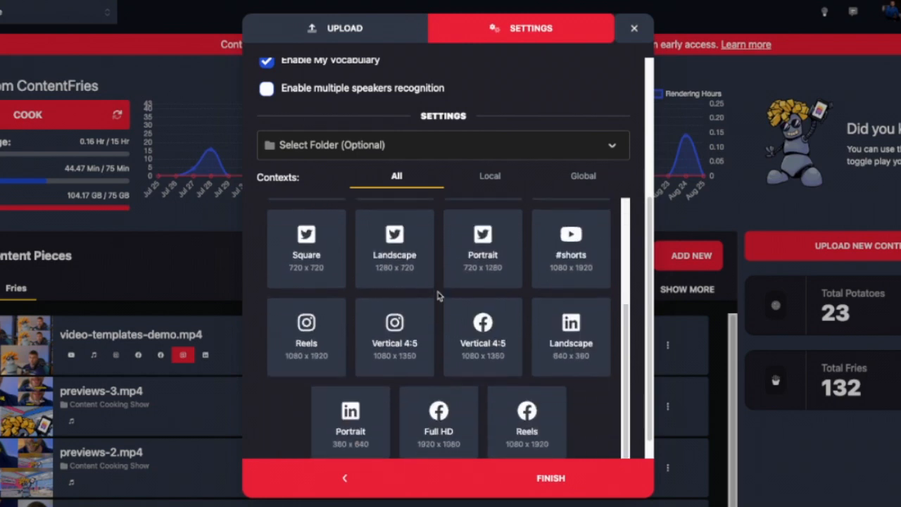
left_click(306, 342)
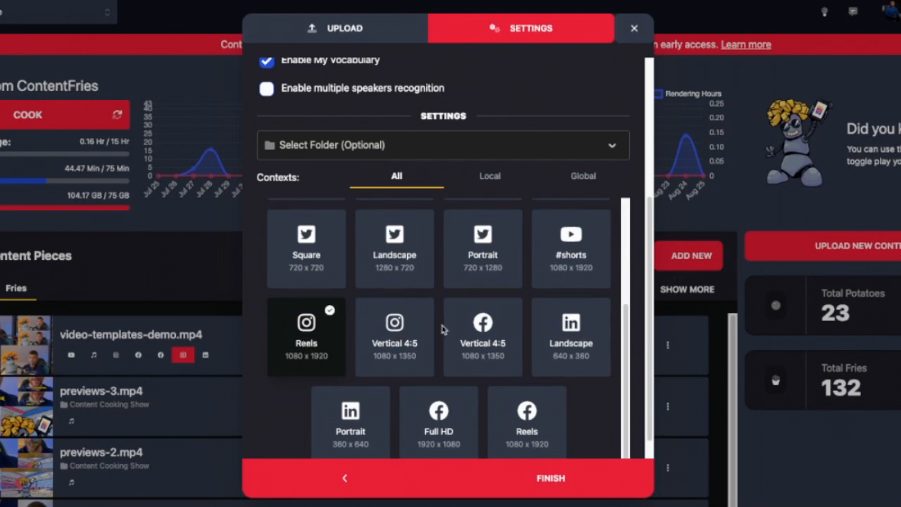
scroll(438, 333, "up", 1)
left_click(572, 328)
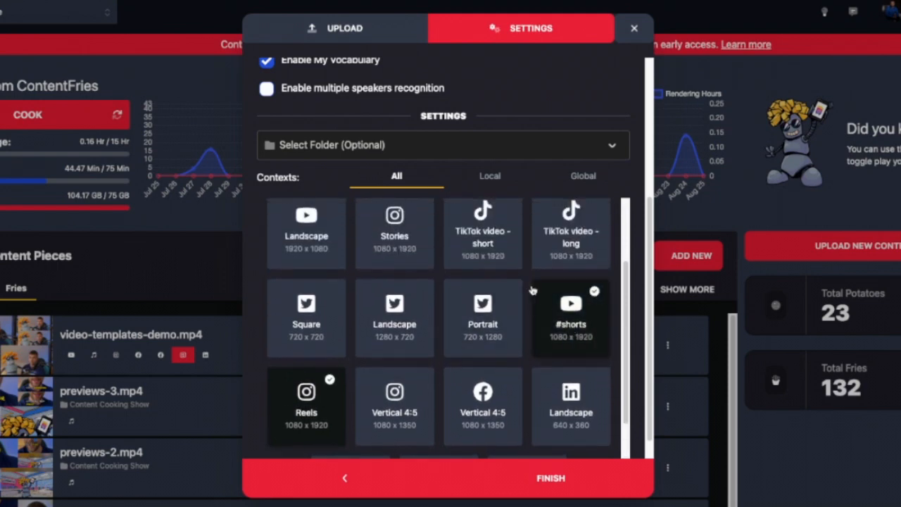
left_click(559, 243)
scroll(303, 309, "up", 2)
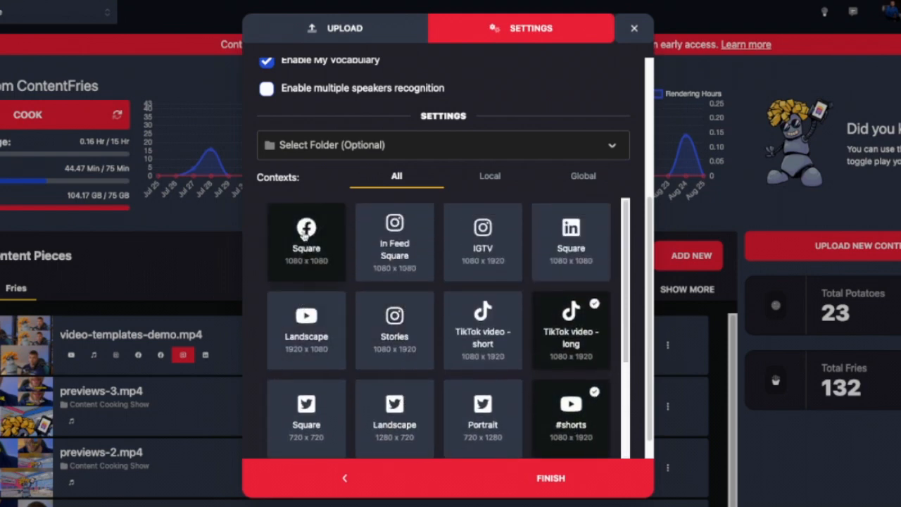
scroll(449, 356, "down", 3)
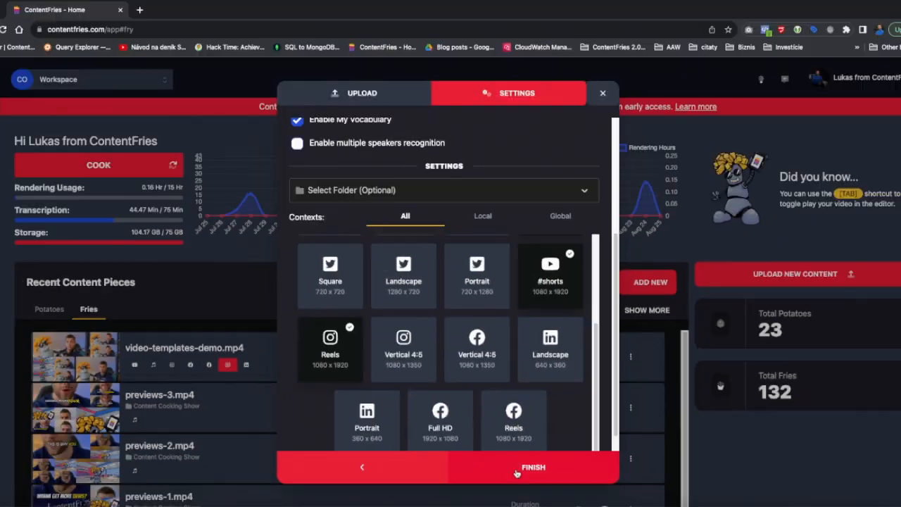
left_click(538, 478)
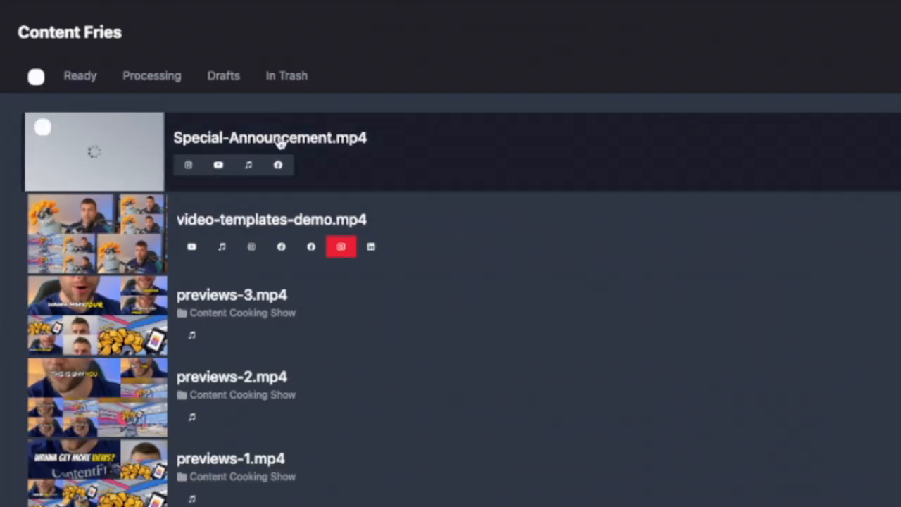
Open Special-Announcement.mp4 in the editor and review its transcribed captions.
left_click(279, 145)
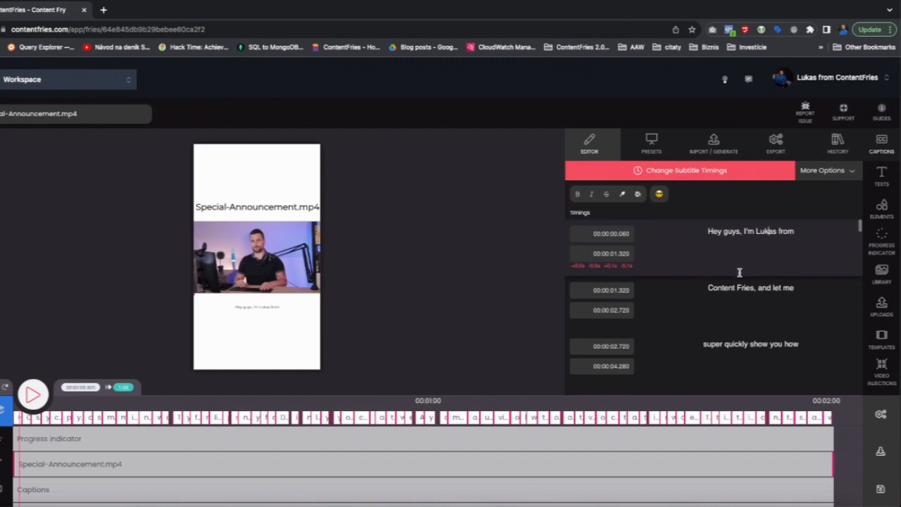
scroll(753, 276, "down", 15)
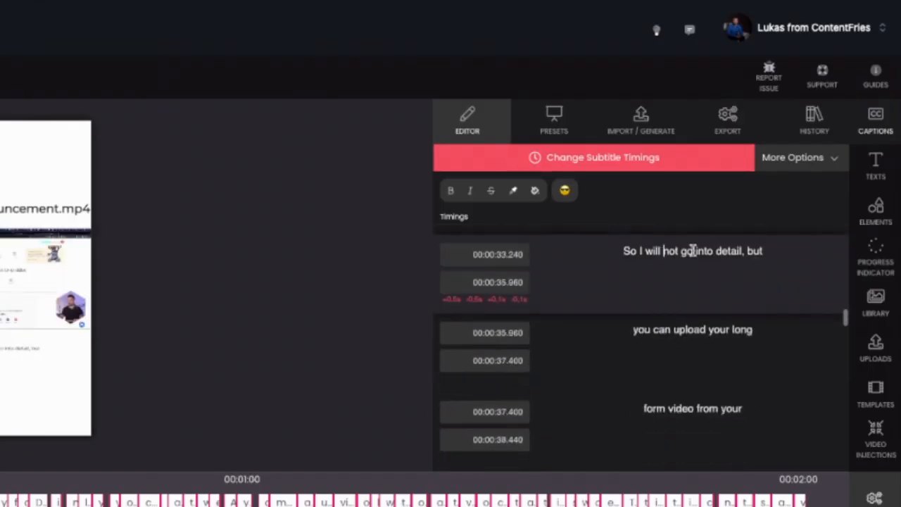
scroll(693, 251, "down", 20)
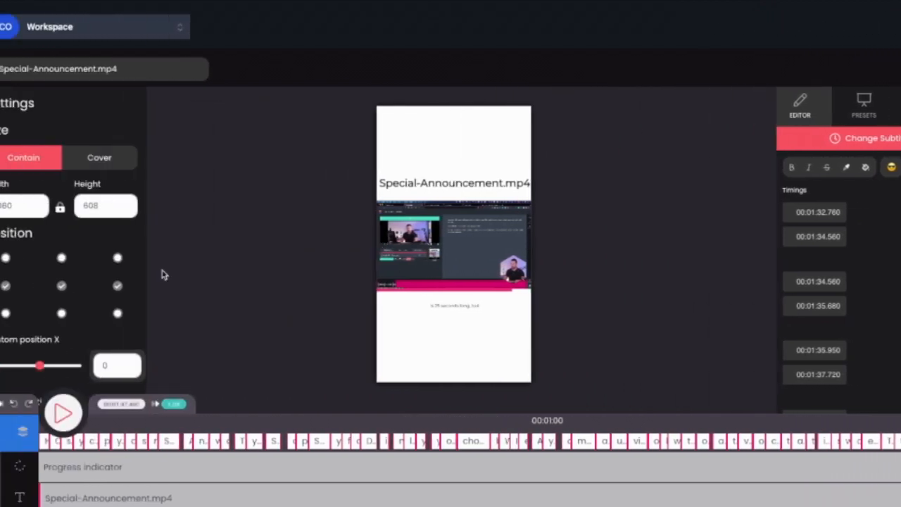
Set the video's size to Cover and delete the Special-Announcement.mp4 title text from the scene.
left_click(100, 157)
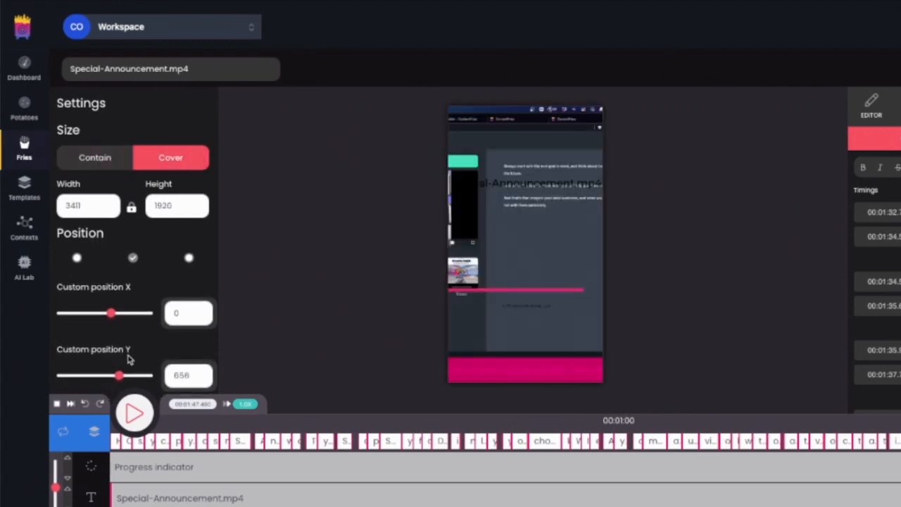
left_click(547, 192)
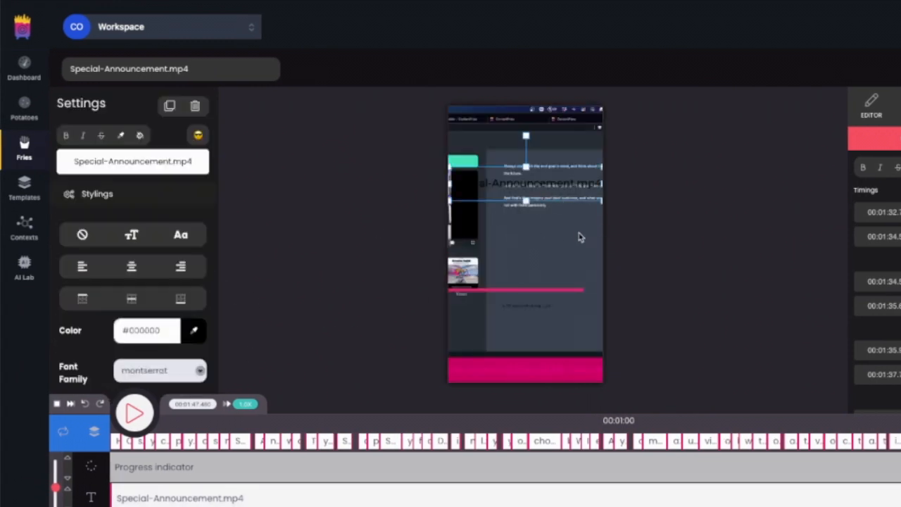
key("Delete")
left_click(586, 330)
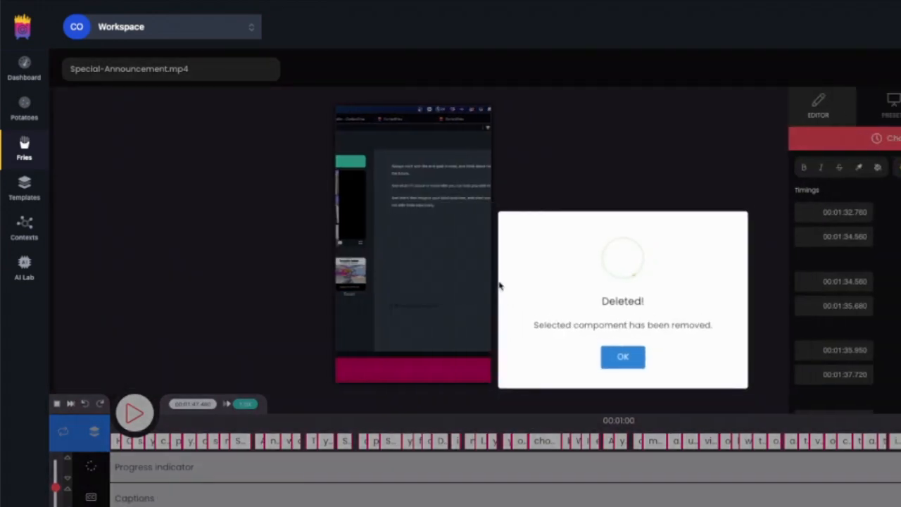
left_click(610, 364)
Move the captions up to the vertical middle of the frame and style them with color #FFFFFF and font size 62.
left_click(406, 303)
left_click_drag(541, 312, 539, 247)
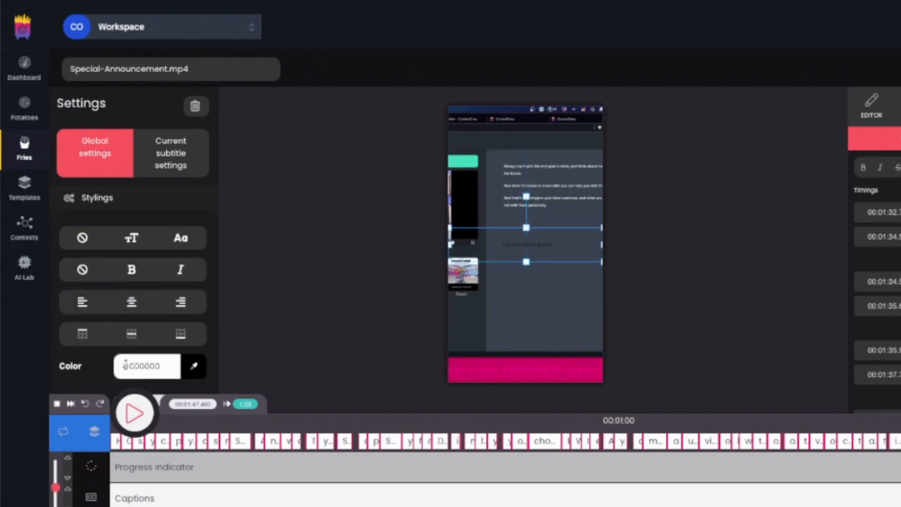
scroll(125, 366, "down", 3)
left_click(187, 258)
left_click(198, 321)
left_click(190, 340)
scroll(147, 360, "down", 2)
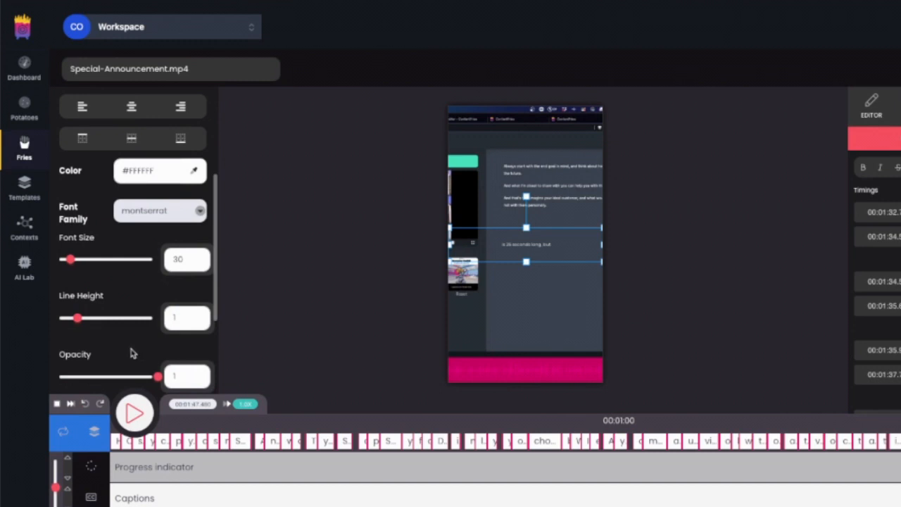
left_click_drag(70, 259, 76, 260)
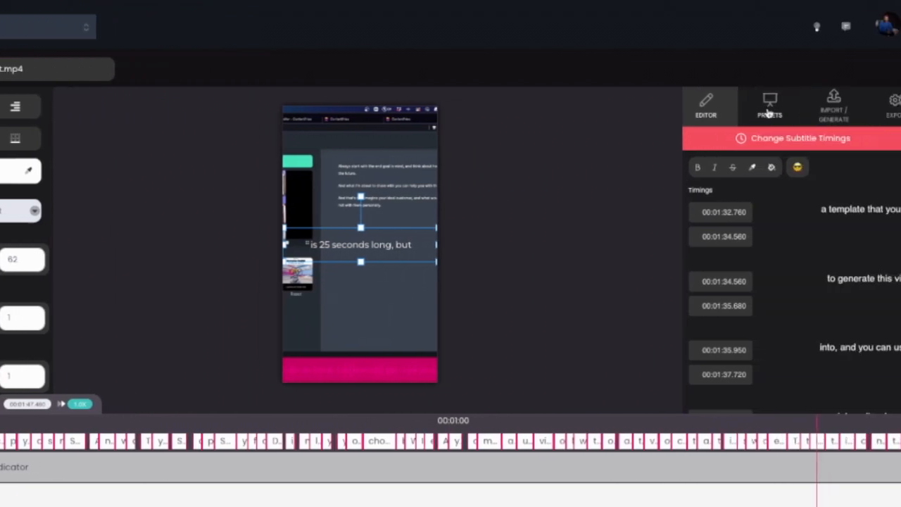
Choose the first global caption preset and set its font size to 64.
left_click(769, 107)
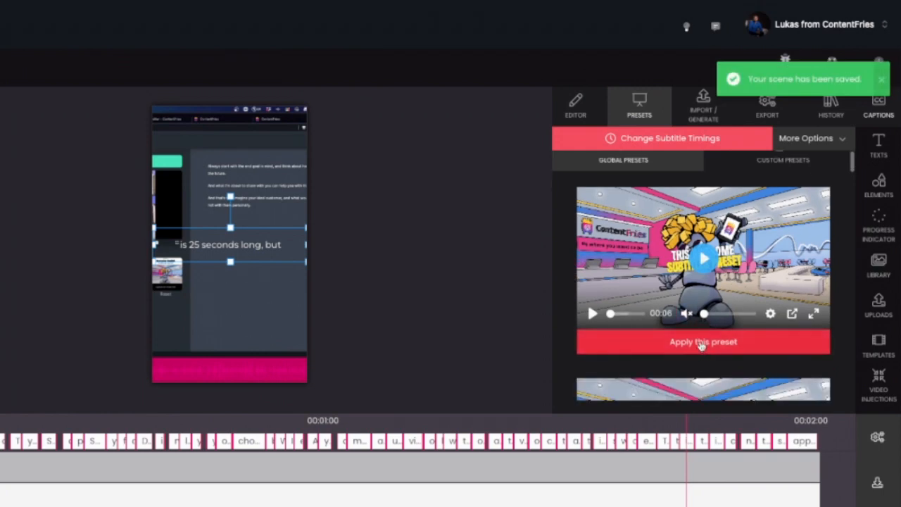
left_click(693, 342)
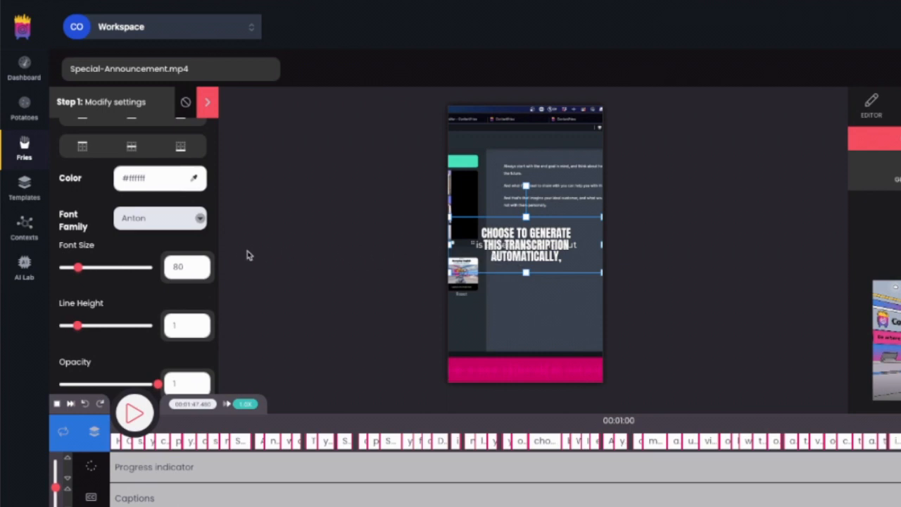
left_click_drag(78, 271, 74, 271)
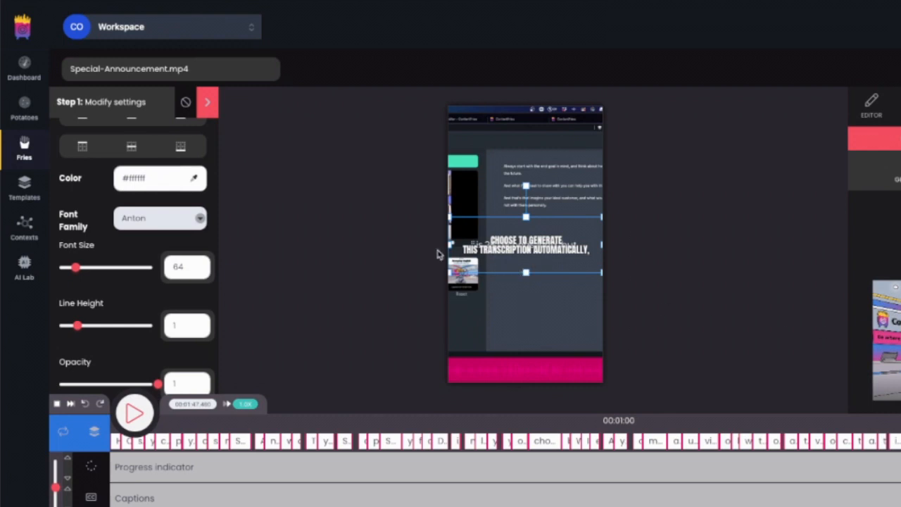
scroll(150, 287, "down", 1)
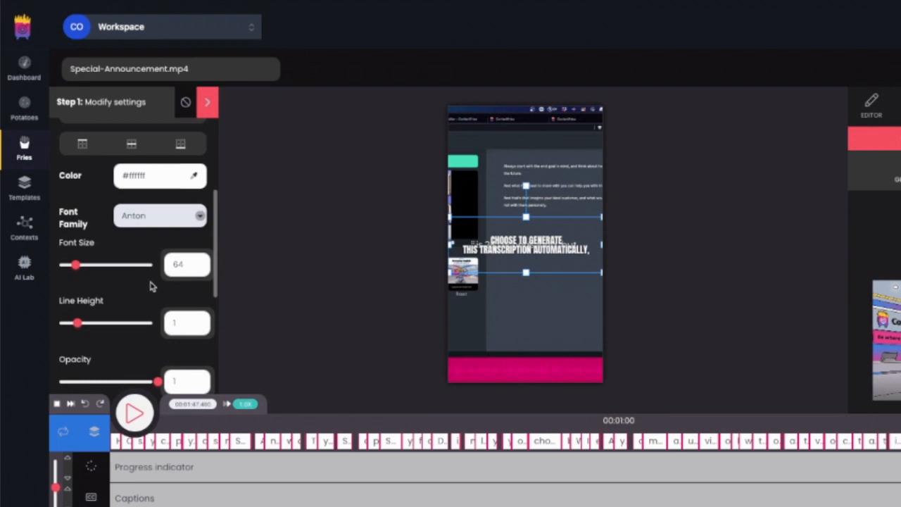
scroll(150, 286, "up", 1)
scroll(154, 288, "down", 1)
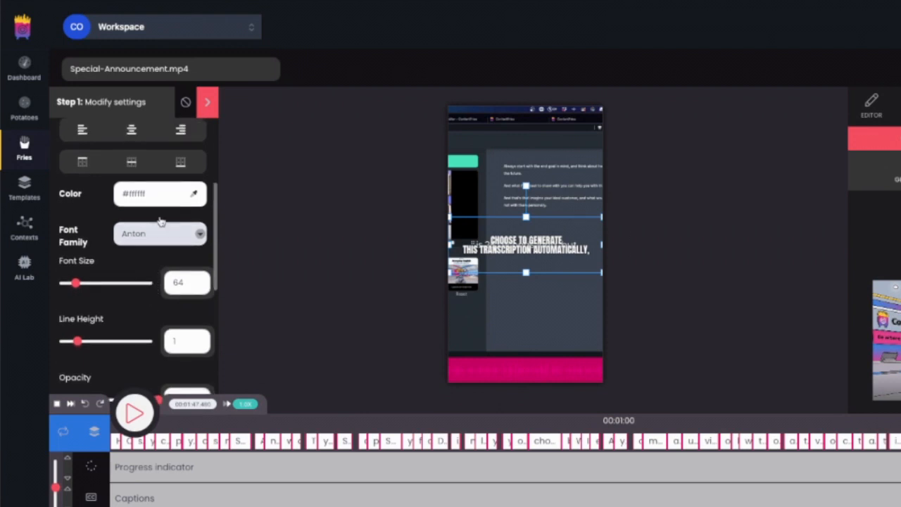
Continue to the preset's second step, set the smart highlighter to Keywords and generate the keyword list with AI.
left_click(207, 102)
scroll(165, 282, "down", 3)
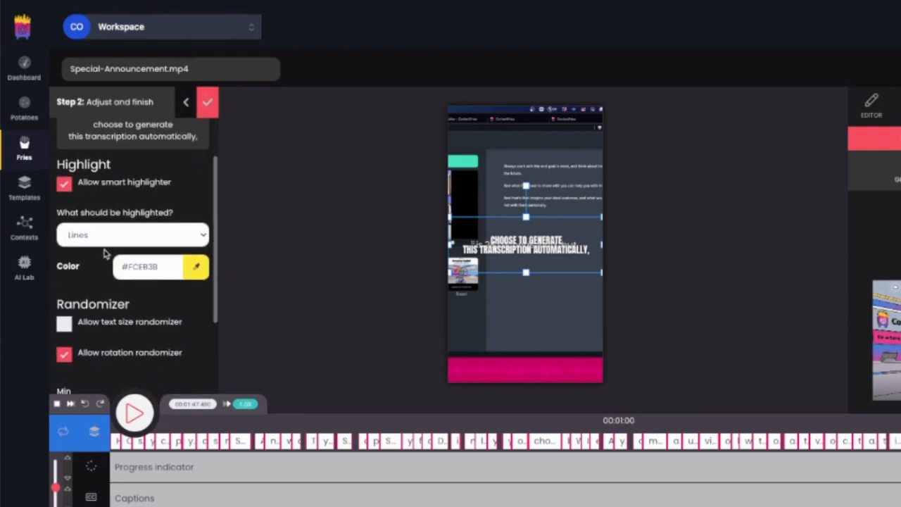
left_click(104, 241)
left_click(98, 249)
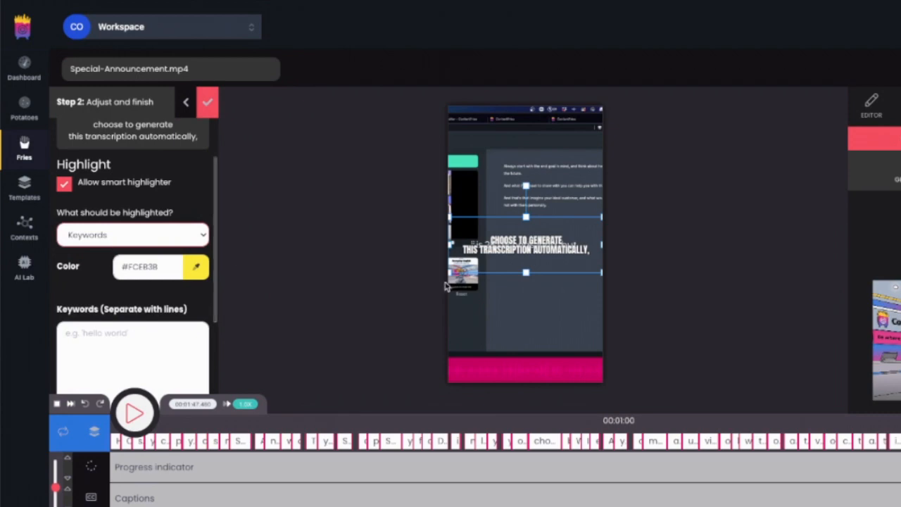
scroll(130, 330, "down", 3)
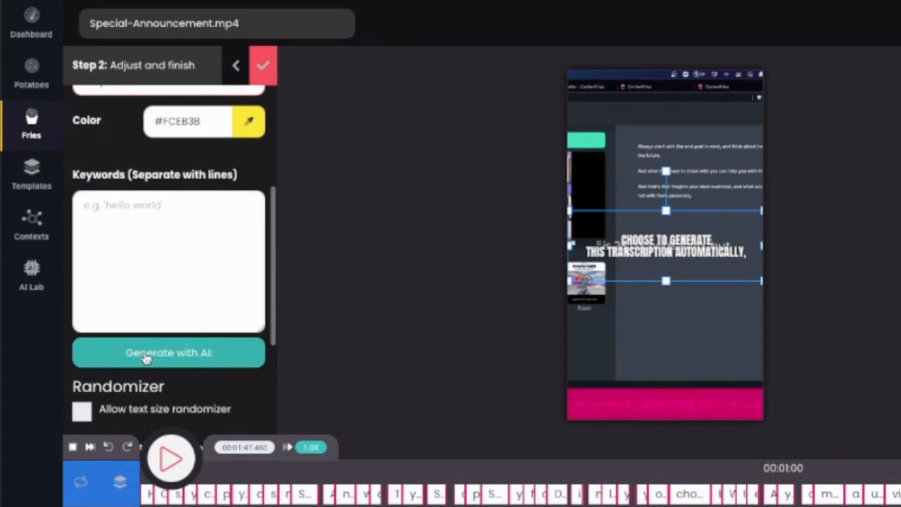
left_click(176, 359)
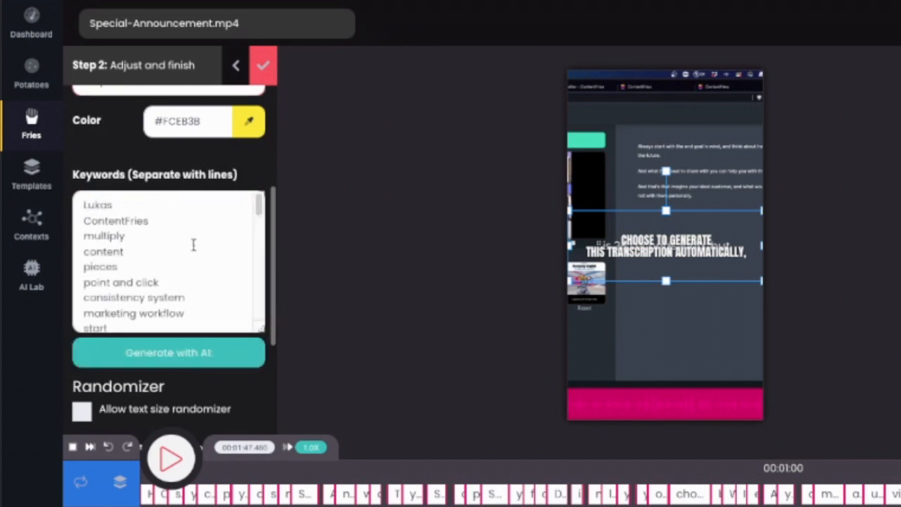
Remove the word "context" from the list of highlighted keywords.
scroll(176, 260, "down", 3)
scroll(180, 264, "up", 2)
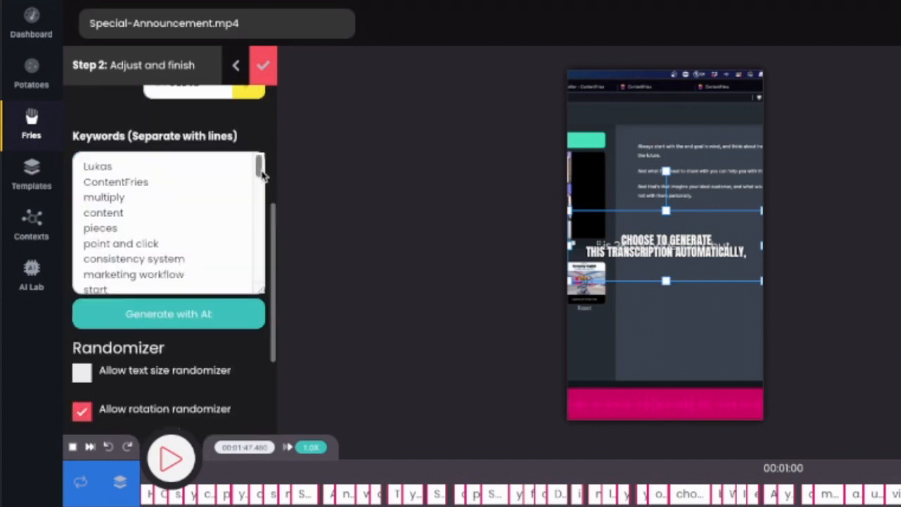
left_click_drag(259, 169, 260, 273)
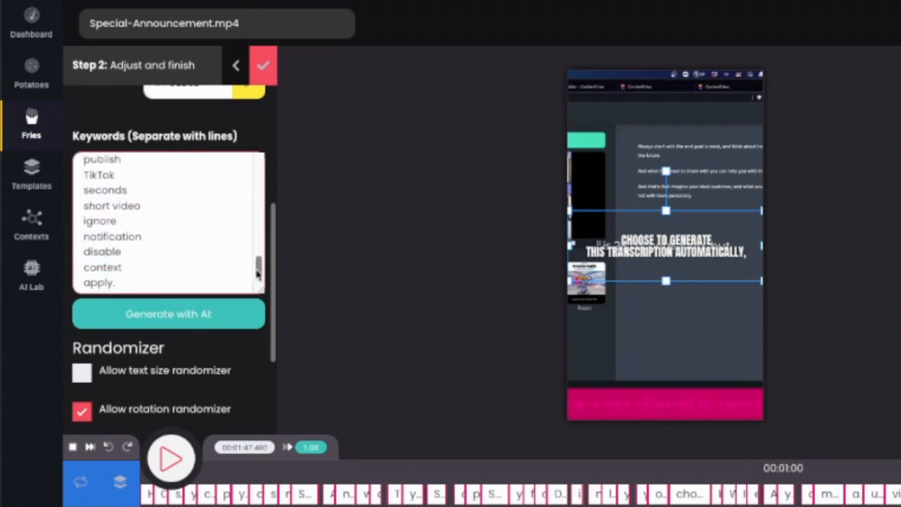
scroll(169, 252, "down", 1)
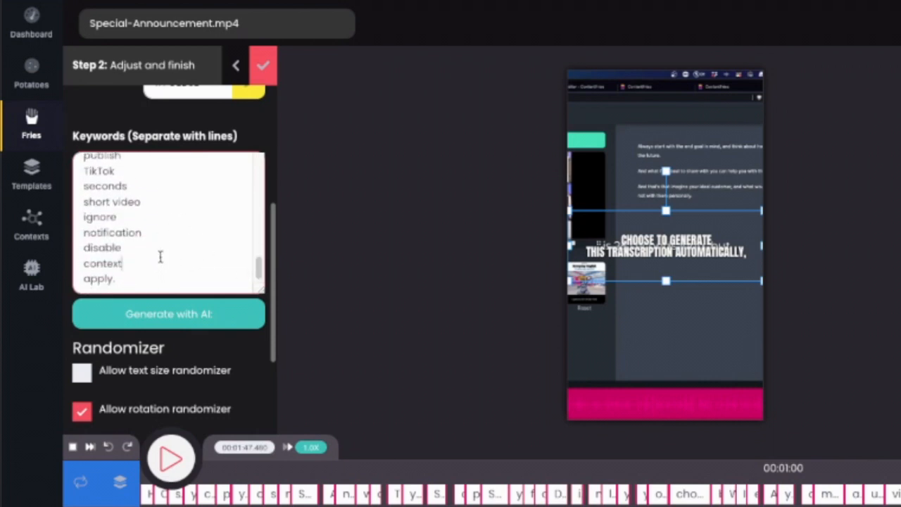
double_click(160, 259)
key("BackSpace")
key("BackSpace")
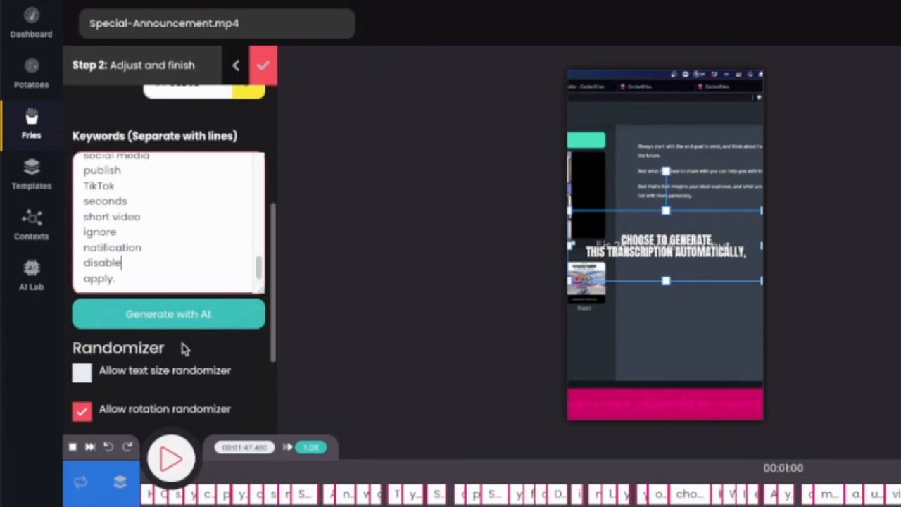
Check the remaining preset options, apply the adjusted preset to the captions and play the video to preview it.
scroll(195, 343, "down", 1)
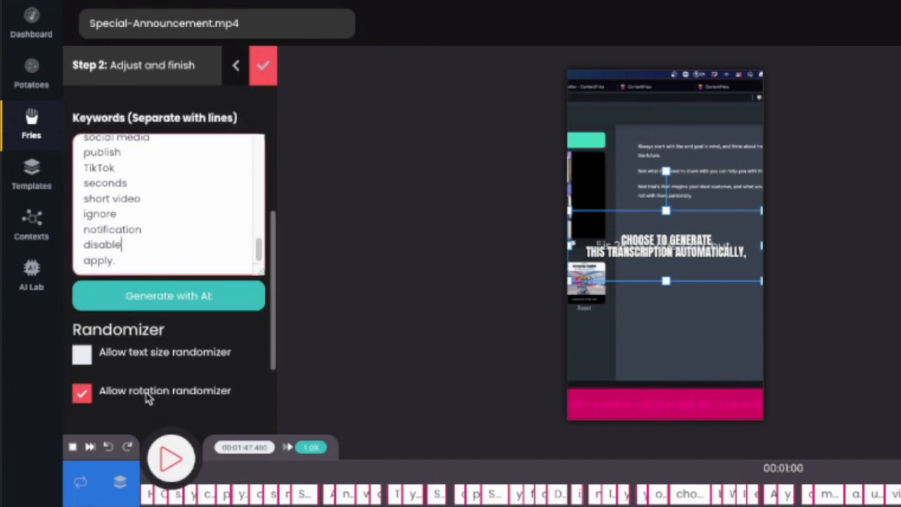
scroll(185, 378, "down", 5)
scroll(181, 373, "up", 15)
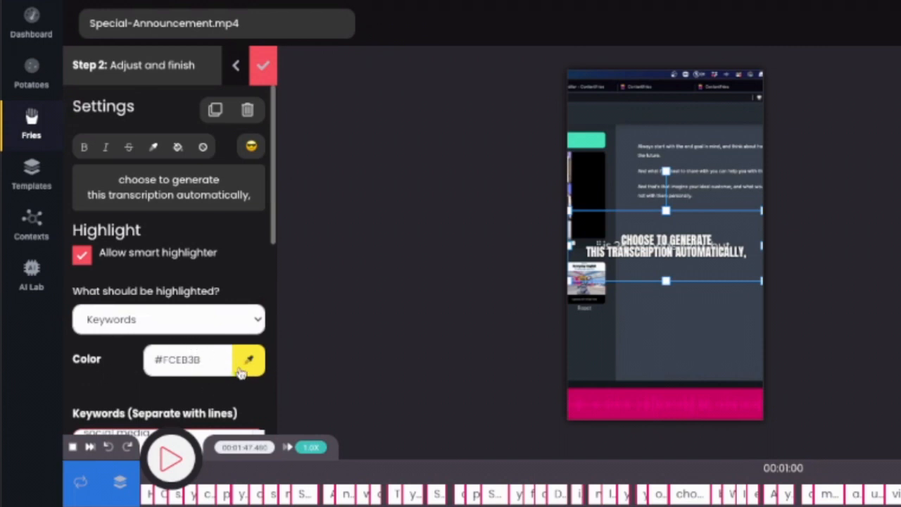
left_click(264, 68)
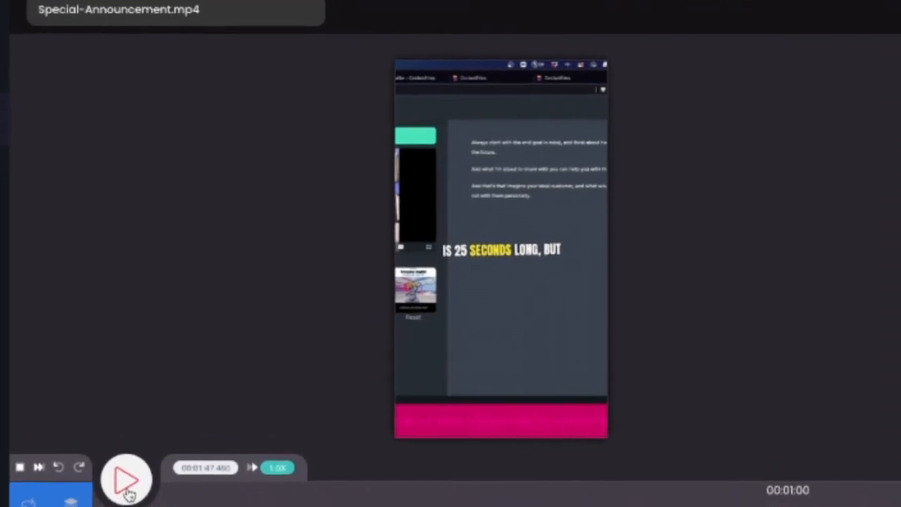
left_click(102, 503)
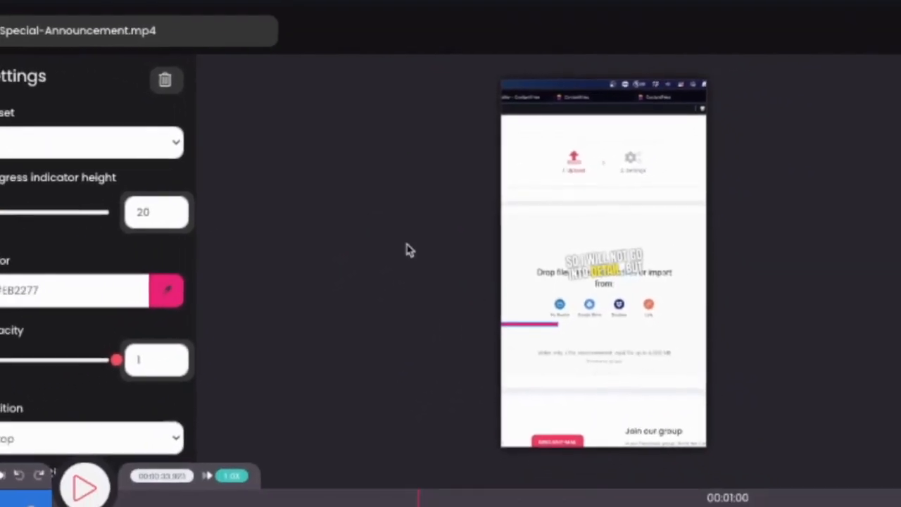
Change the progress indicator's preset to Double and set its height to 7.
left_click(140, 149)
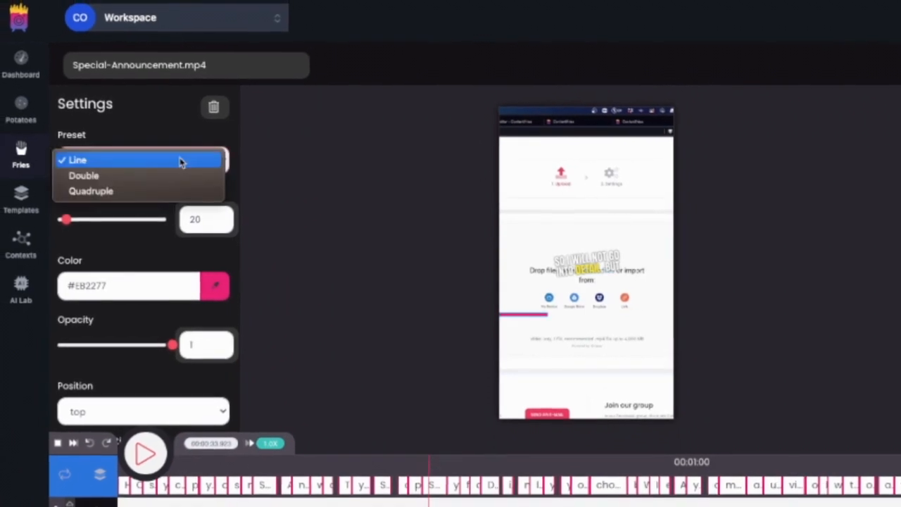
left_click(149, 178)
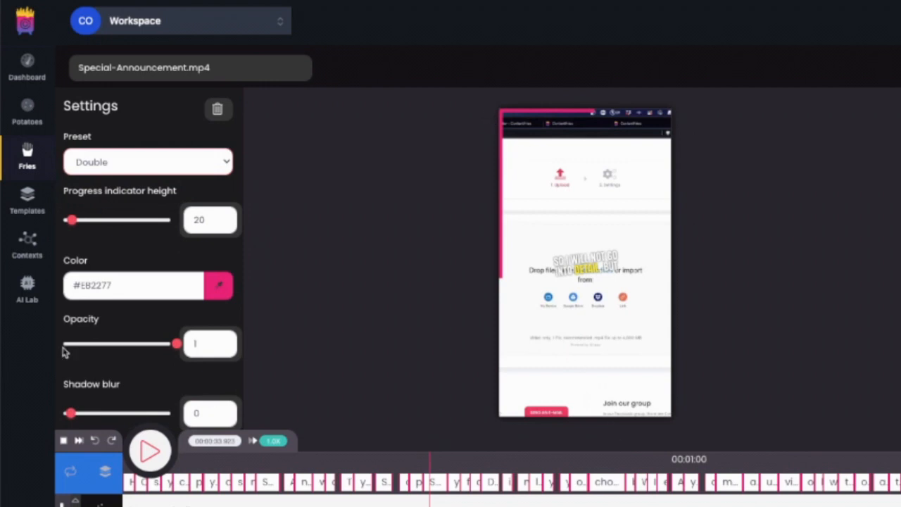
left_click_drag(68, 221, 70, 226)
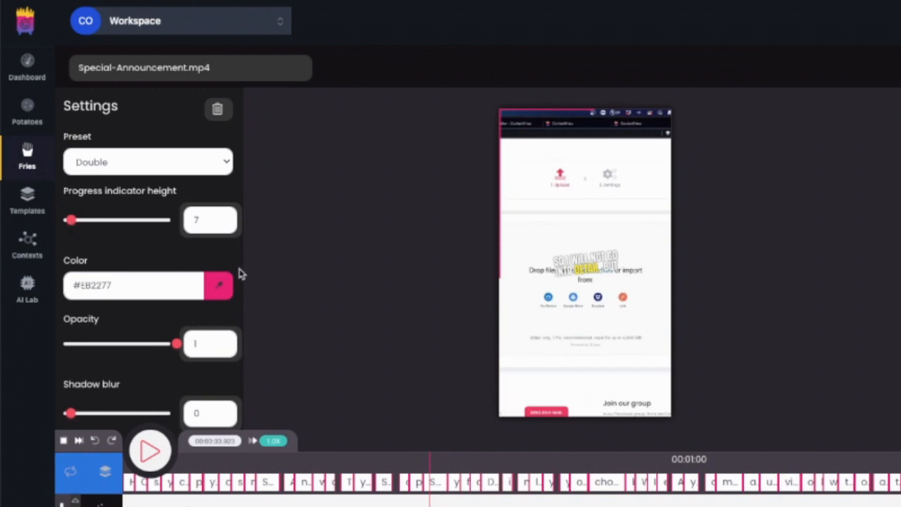
Set the progress indicator's color to the yellow swatch #FFEB3B.
left_click(219, 286)
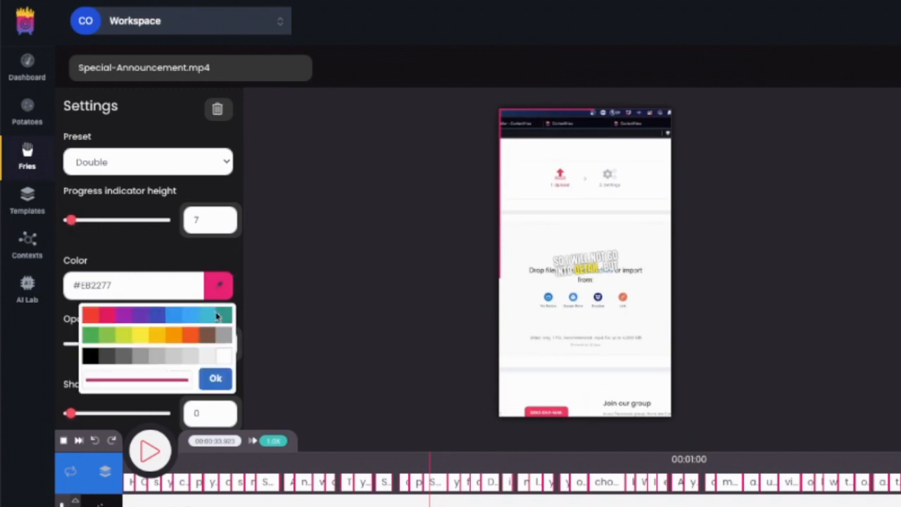
left_click(146, 340)
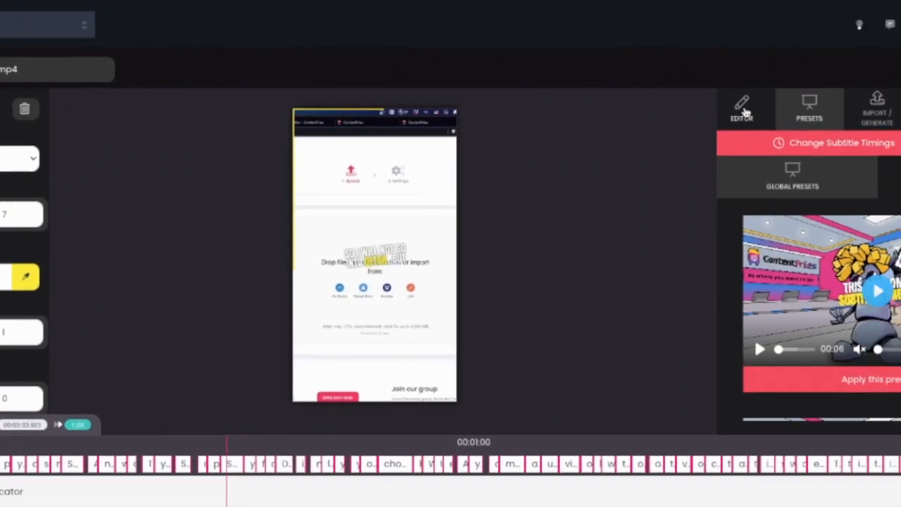
In the caption editor, reset the text color of the word "content" in the line "system to your content".
left_click(651, 109)
scroll(769, 312, "down", 4)
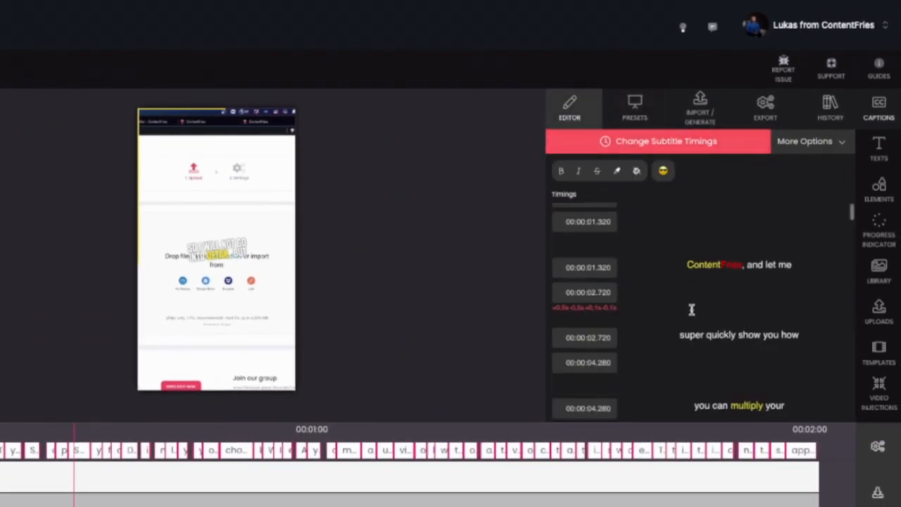
scroll(691, 307, "down", 3)
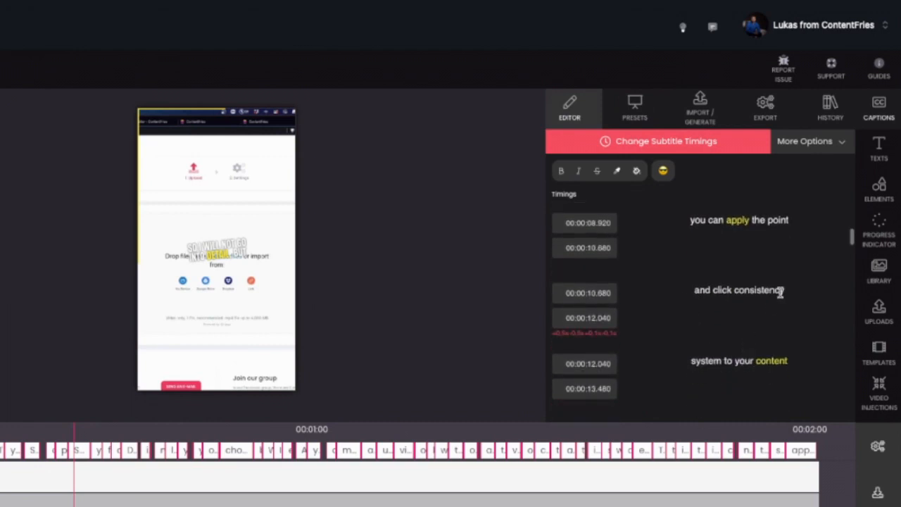
double_click(772, 360)
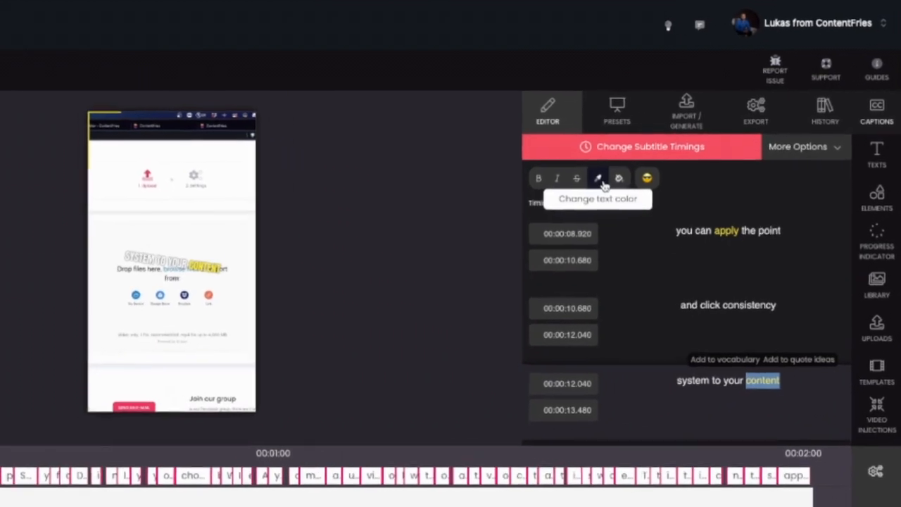
left_click(599, 179)
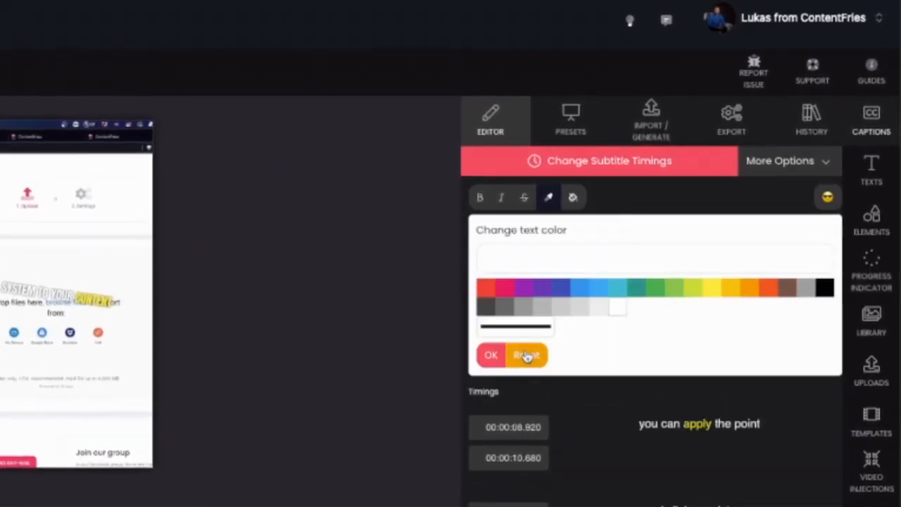
left_click(526, 356)
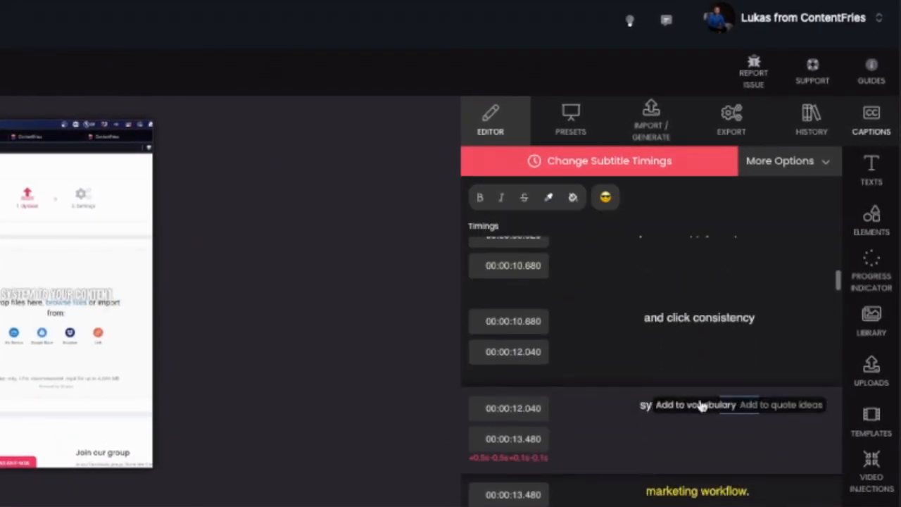
left_click(793, 409)
triple_click(747, 403)
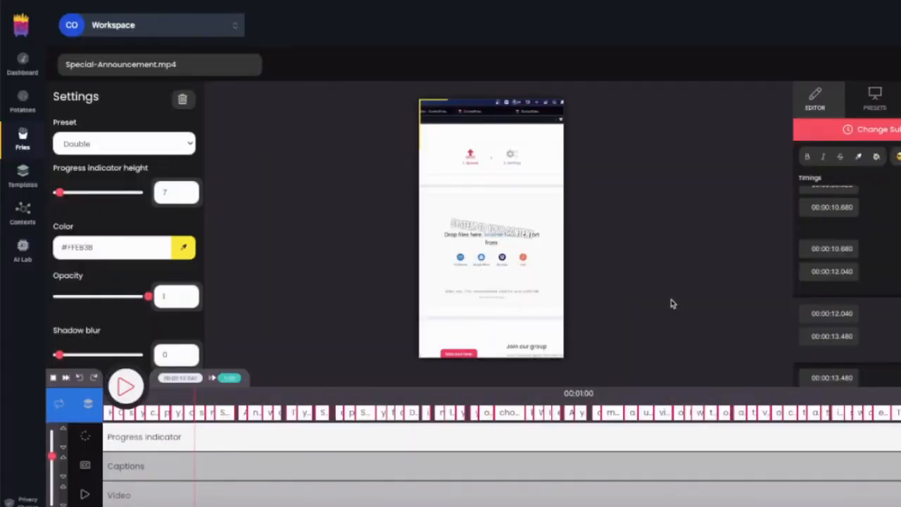
Return to the list of fries and check the output formats offered for Special-Announcement.mp4.
left_click(27, 143)
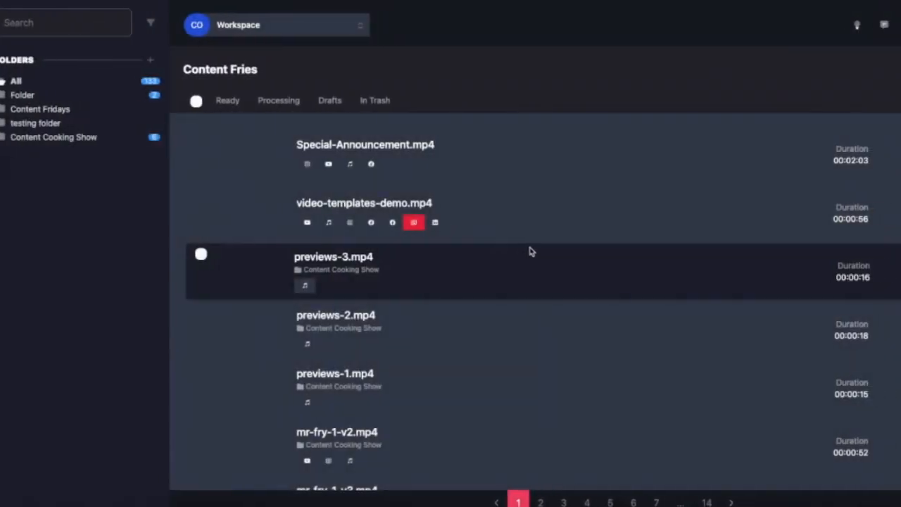
left_click(844, 155)
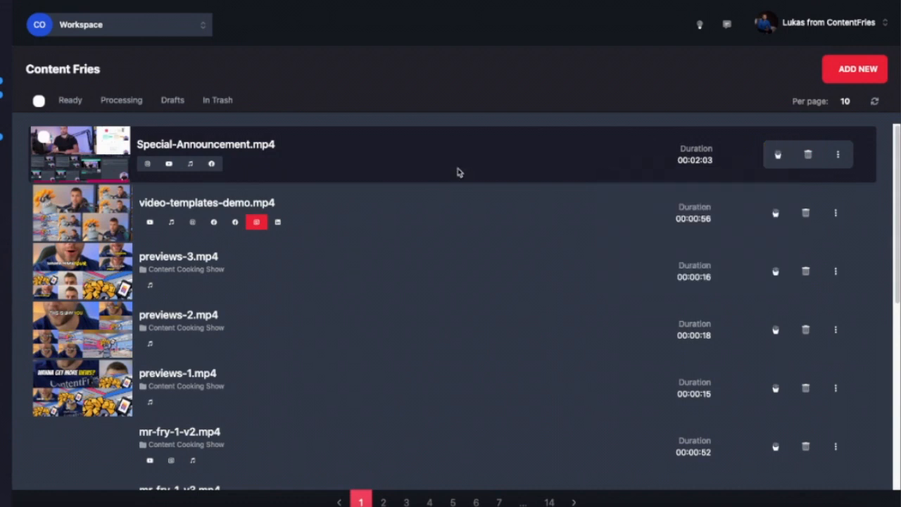
mouse_move(777, 155)
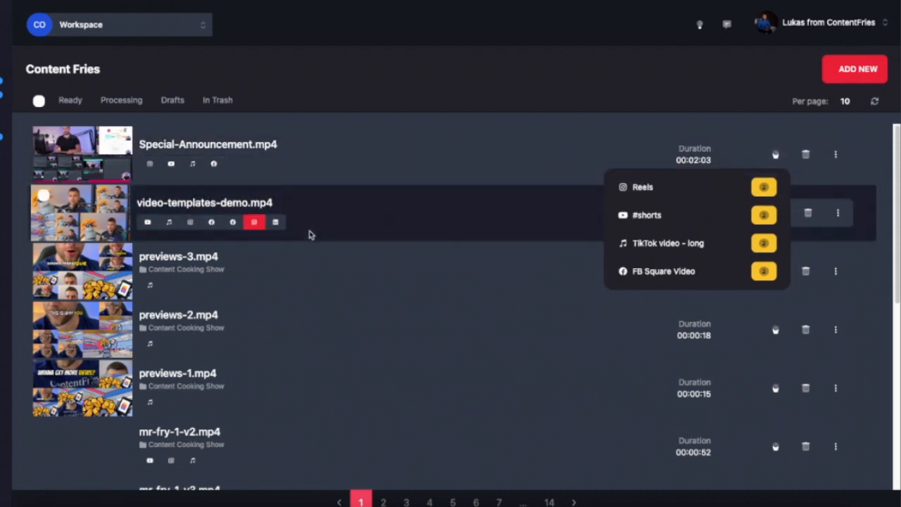
left_click(309, 234)
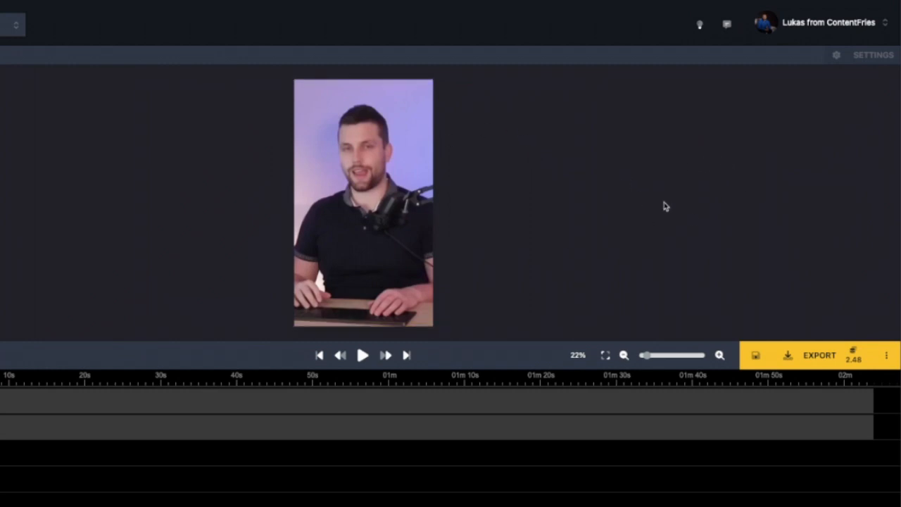
Play a short stretch of the vertical video and set its subtitles' font to Bangers at size 83.
left_click(362, 355)
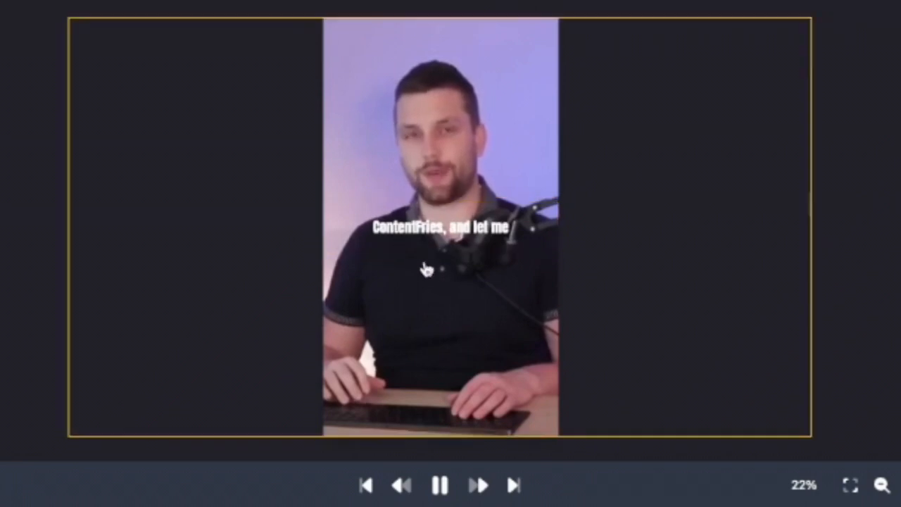
left_click(441, 486)
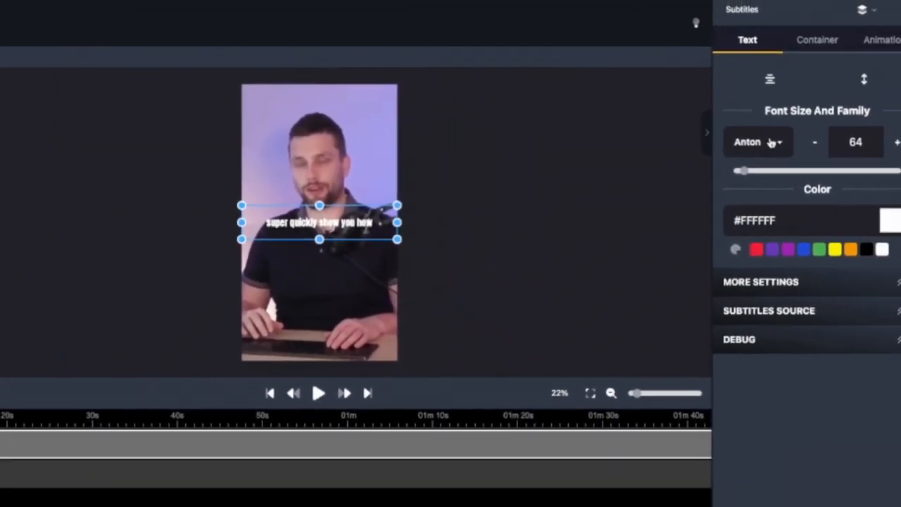
left_click(818, 136)
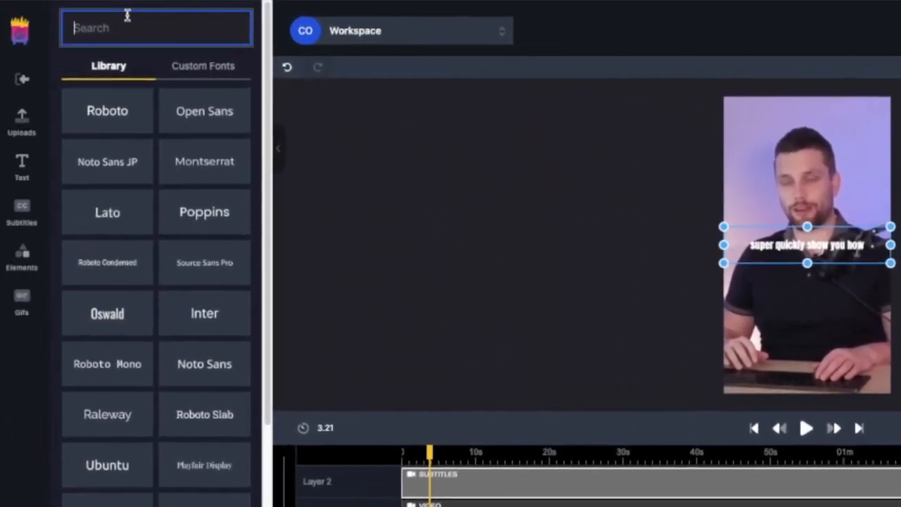
type("bangers")
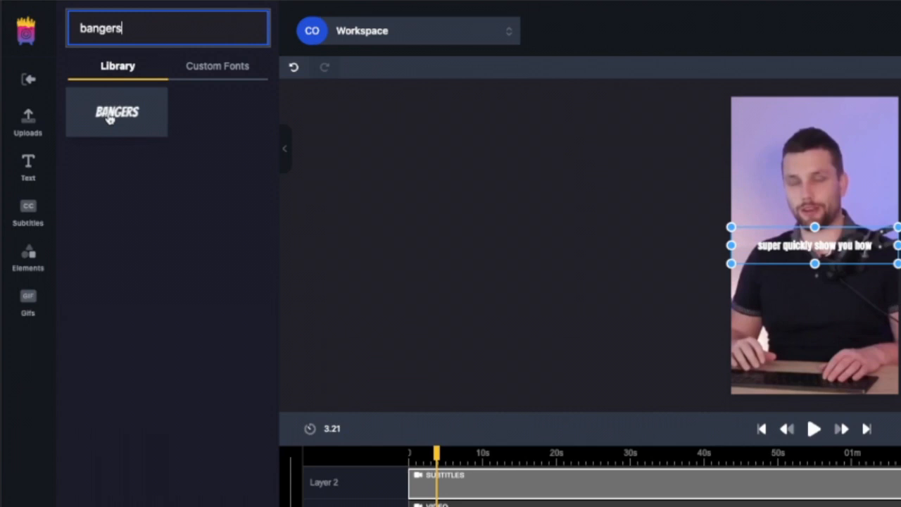
left_click(117, 115)
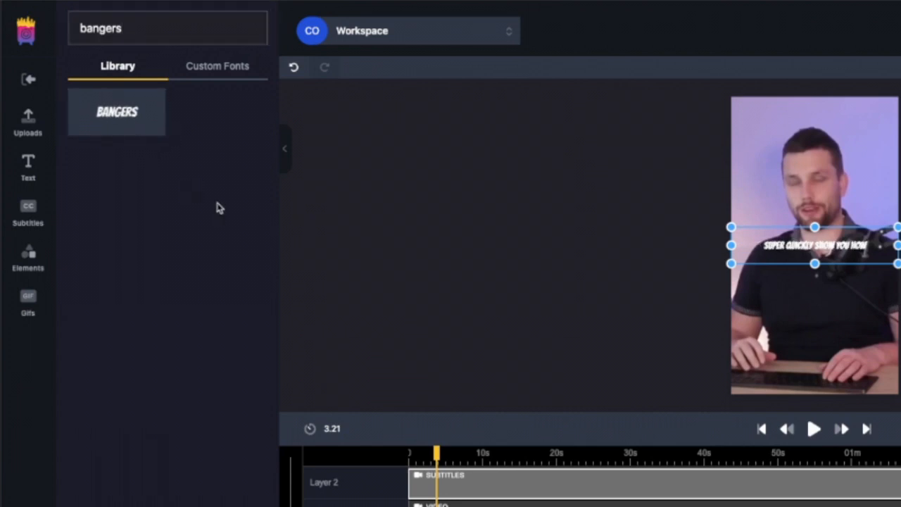
left_click(286, 162)
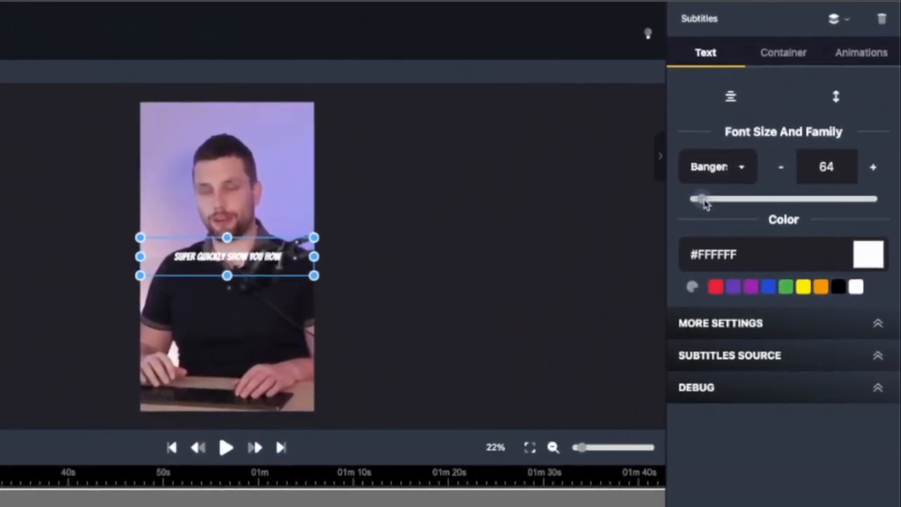
left_click_drag(705, 203, 706, 200)
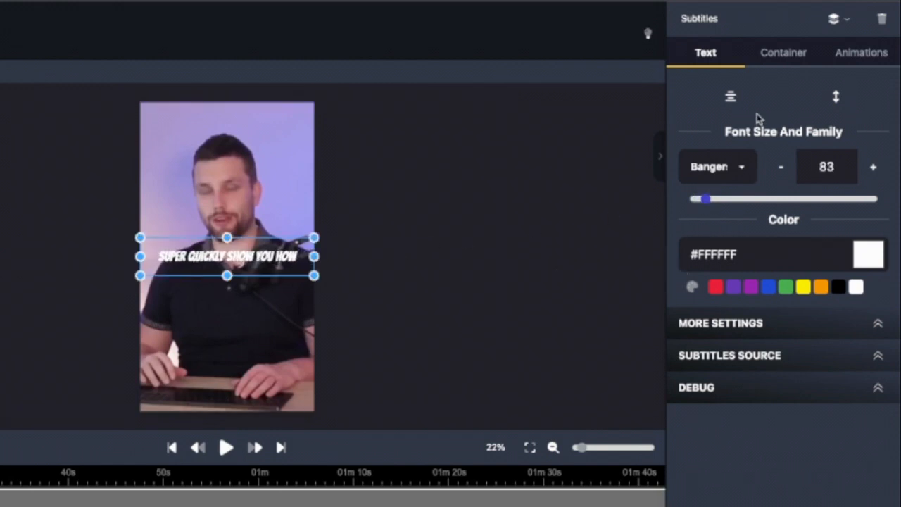
Apply the subtitle animation that highlights words progressively and play the video to preview it.
left_click(862, 53)
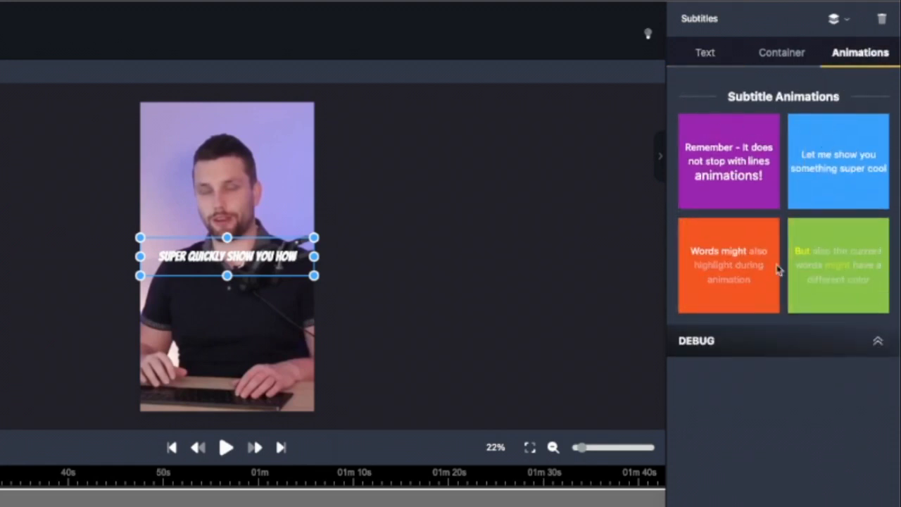
left_click(728, 258)
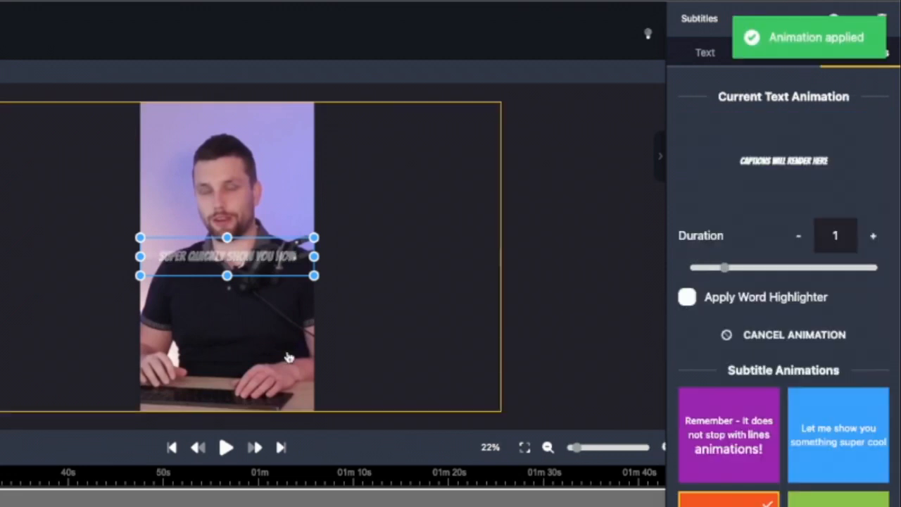
left_click(226, 448)
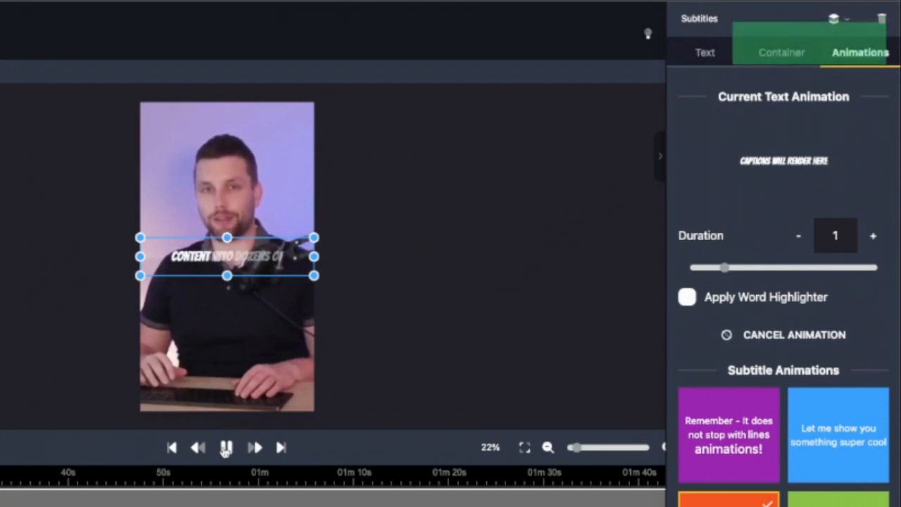
left_click(226, 448)
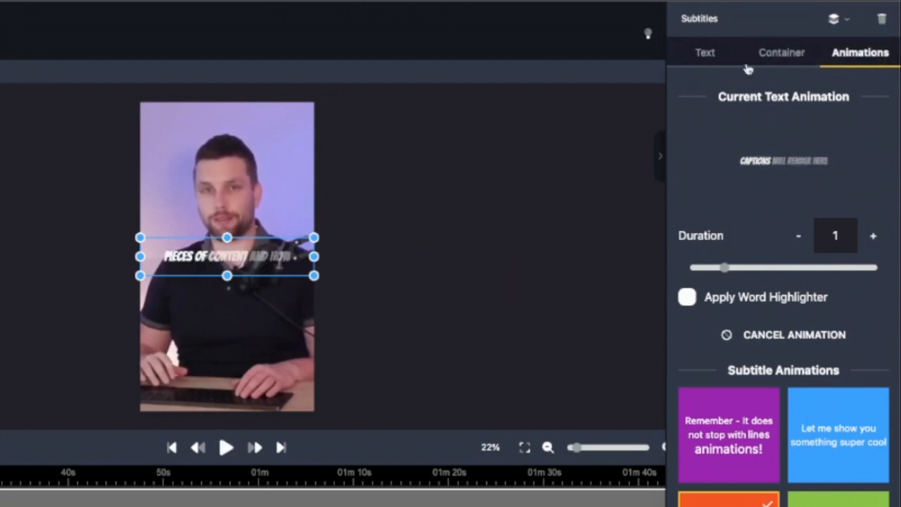
Enable the animation's word highlighter in yellow #FFEE00 and its word background in black #000000.
left_click(758, 299)
scroll(770, 316, "down", 1)
scroll(753, 338, "down", 2)
left_click(728, 321)
scroll(807, 333, "down", 1)
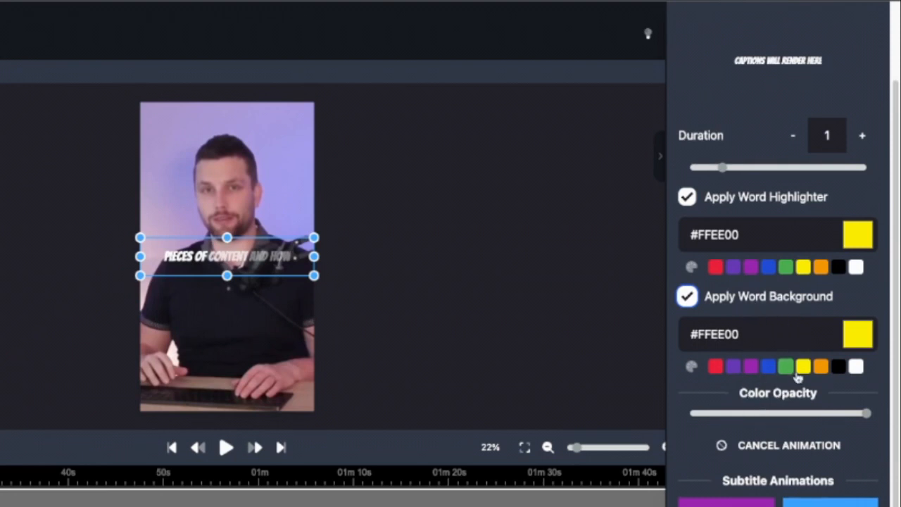
left_click(840, 367)
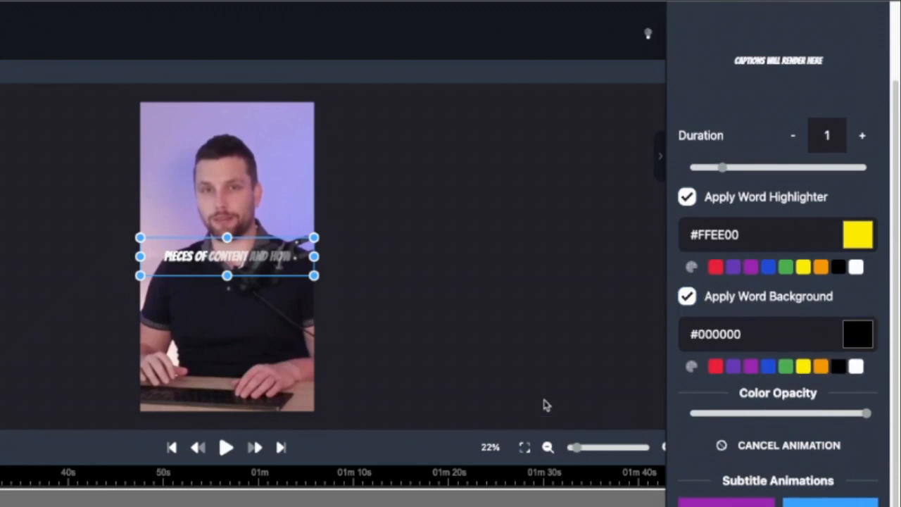
Play the video and inspect the highlighted words and their background up close at 67% zoom.
left_click(226, 448)
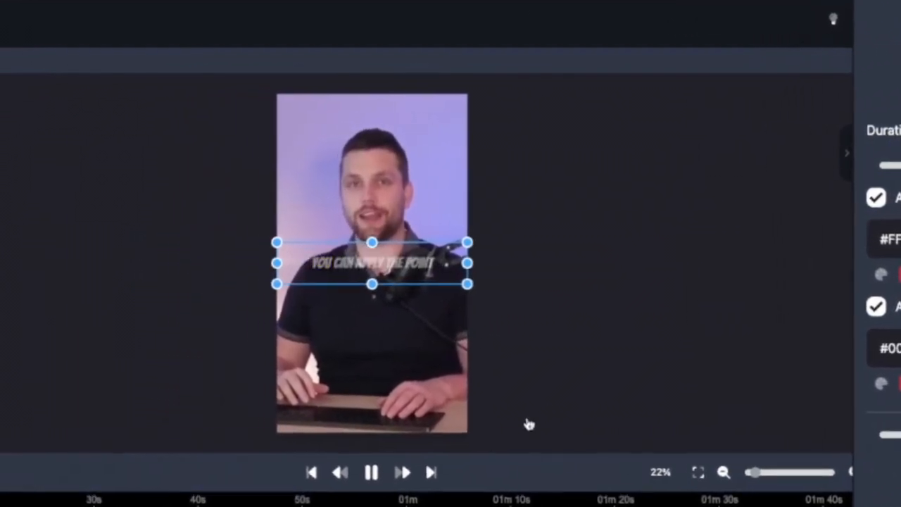
left_click(325, 465)
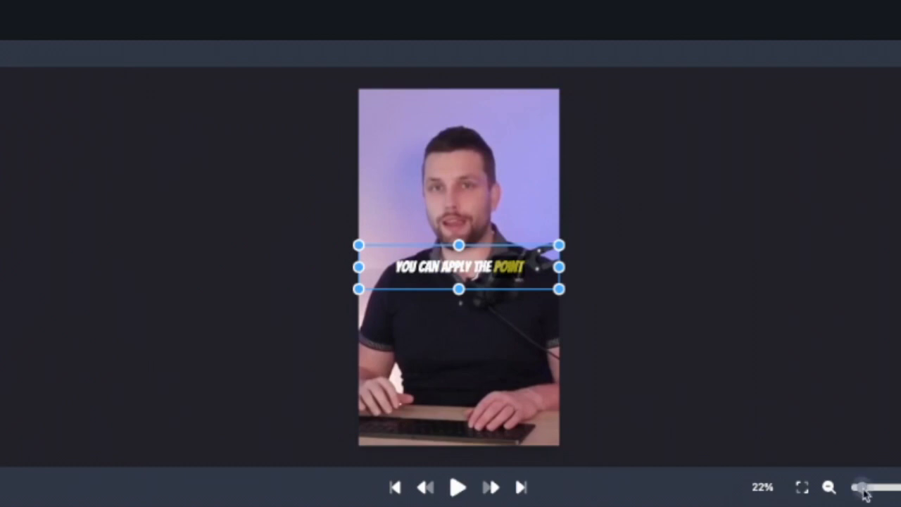
left_click_drag(864, 488, 889, 496)
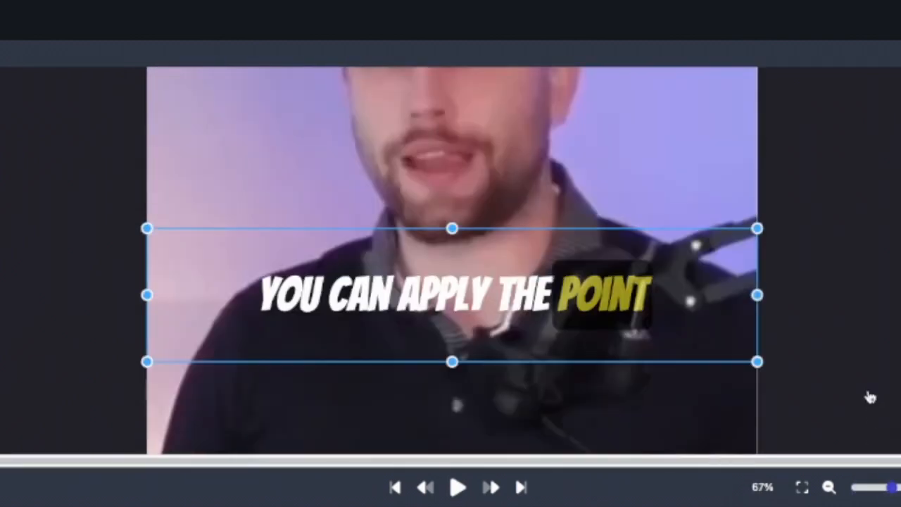
left_click(457, 487)
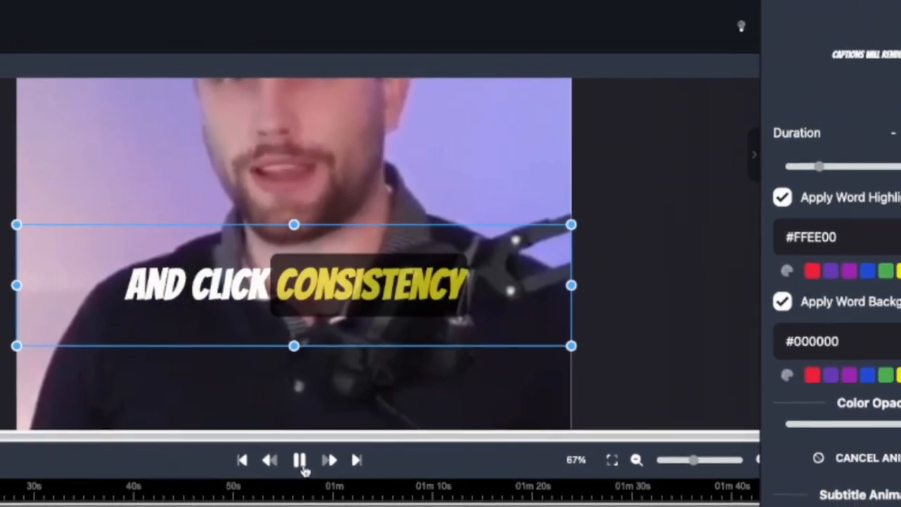
left_click(350, 469)
left_click_drag(751, 468, 737, 476)
left_click_drag(584, 450, 574, 448)
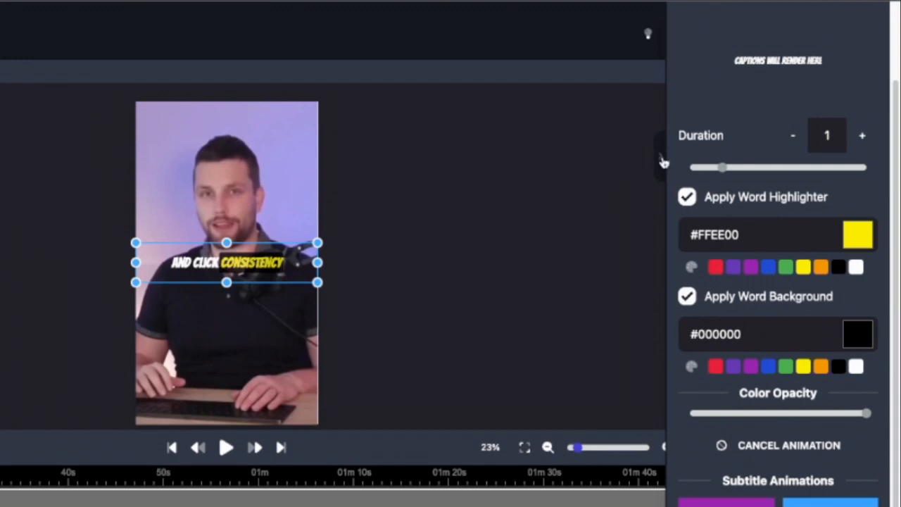
Set the subtitles' text color to black #000000 and their outline color to white.
scroll(727, 251, "up", 3)
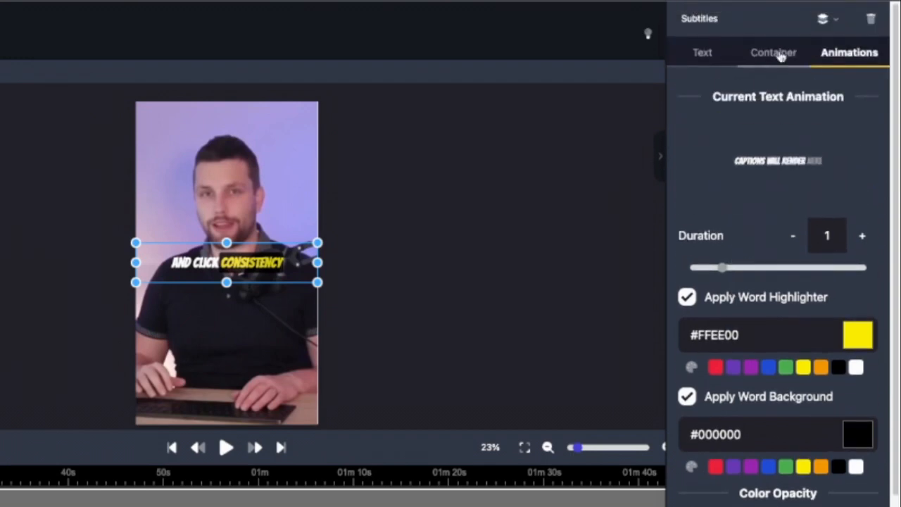
scroll(783, 380, "down", 5)
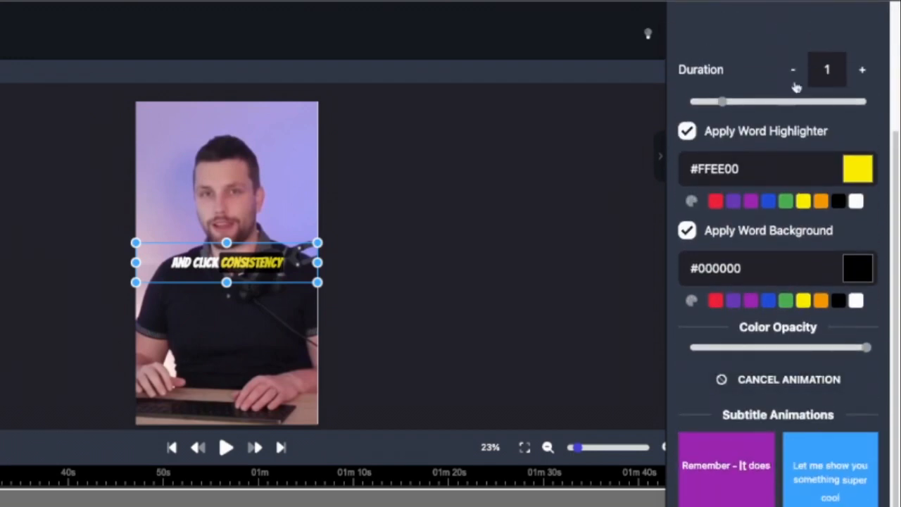
scroll(767, 181, "up", 3)
scroll(767, 181, "up", 3)
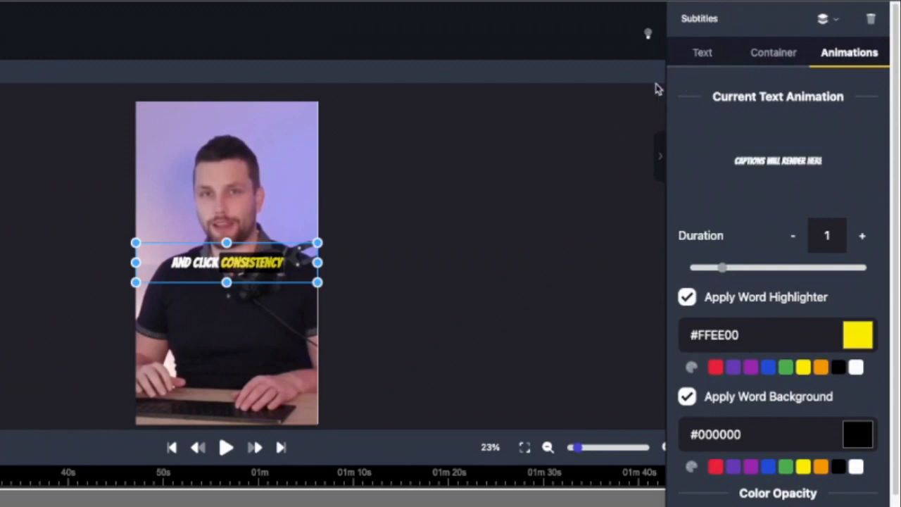
left_click(702, 52)
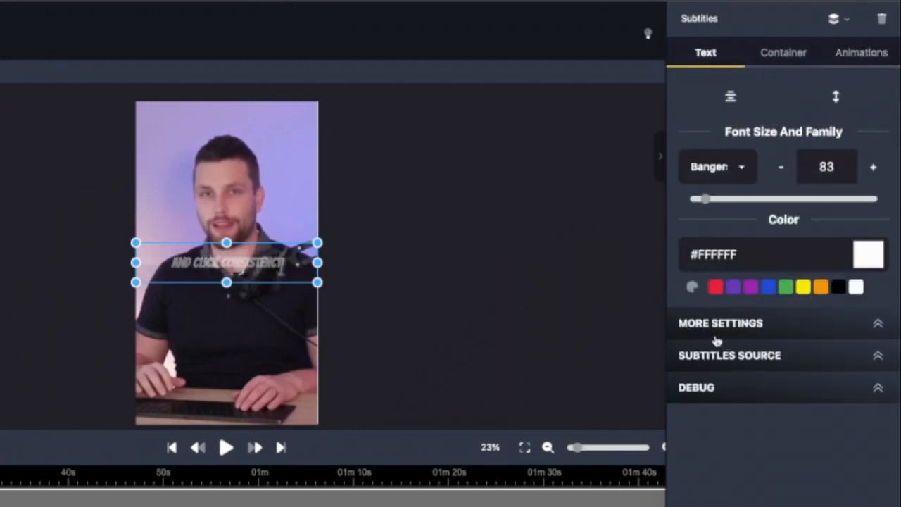
left_click(769, 338)
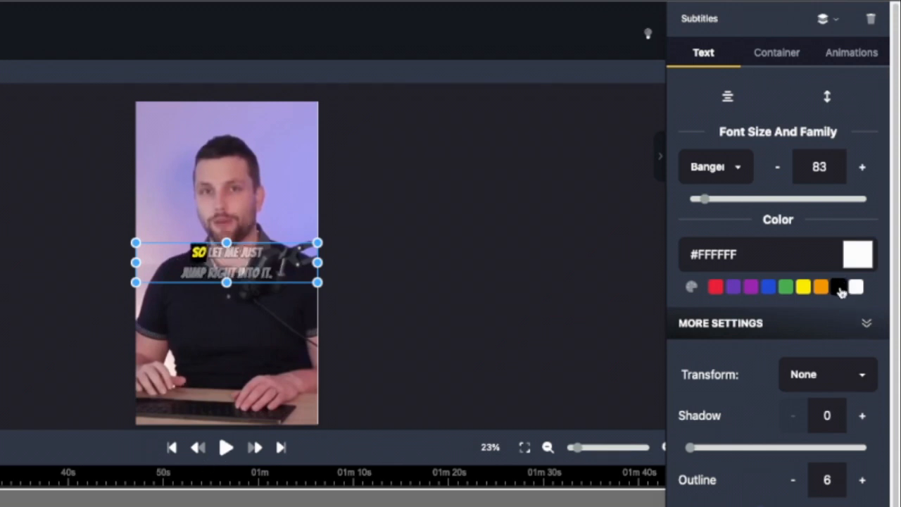
left_click(838, 288)
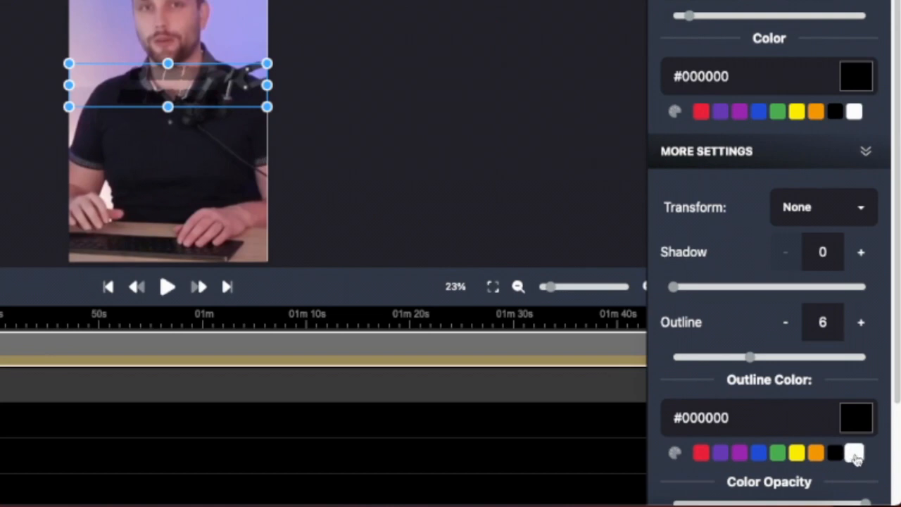
left_click(854, 454)
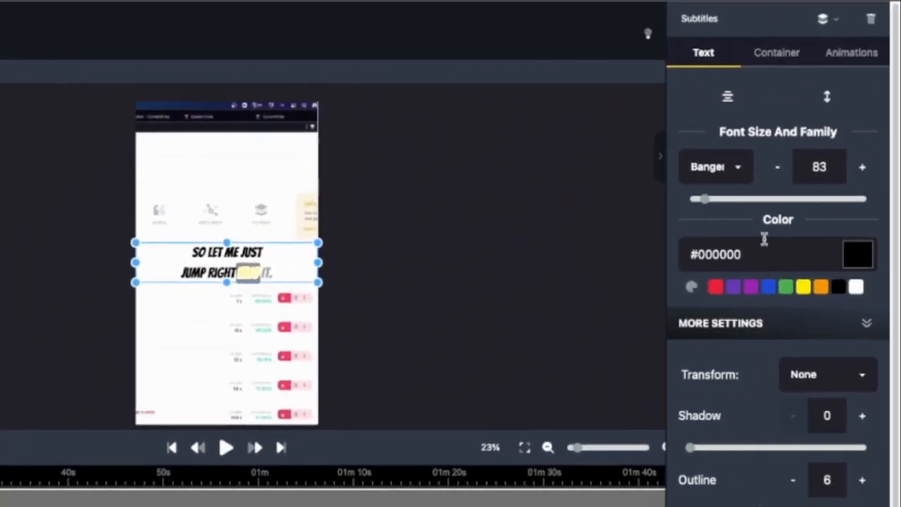
Change the subtitle animation's word highlighter to red #ED213A and preview it by playing a stretch of the video.
left_click(818, 59)
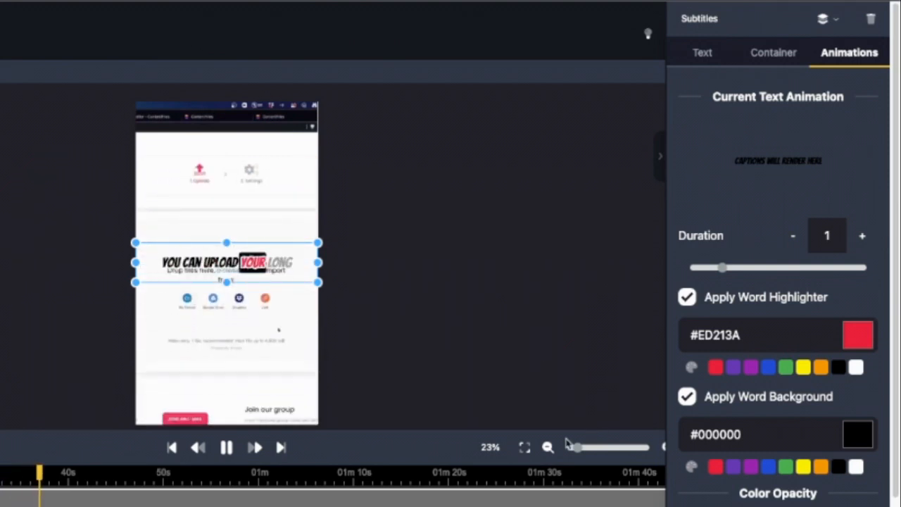
key("space")
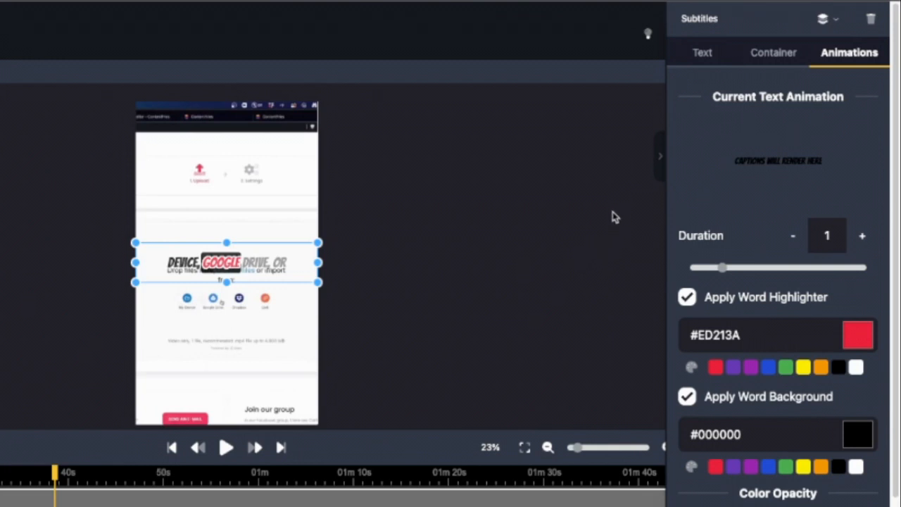
Save the subtitle styling as a preset named Bangers Black Animation with the Relative Position placement strategy.
left_click(829, 21)
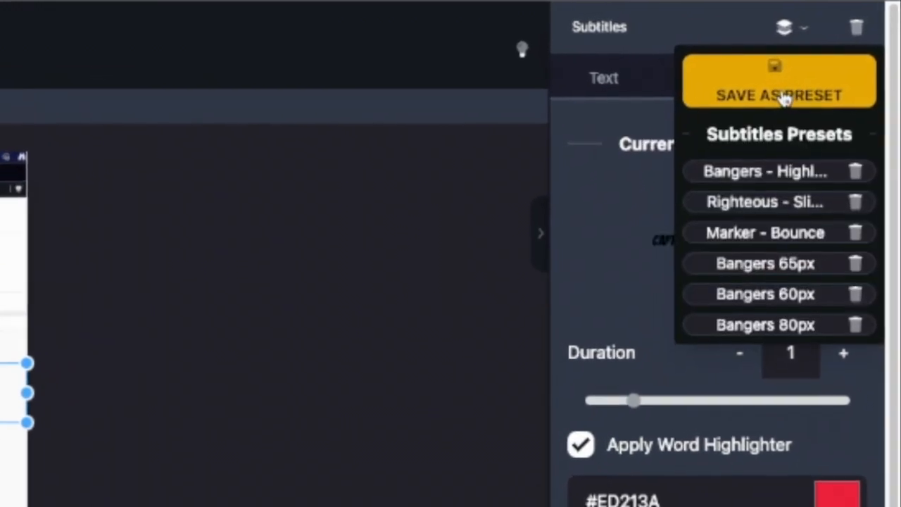
left_click(778, 102)
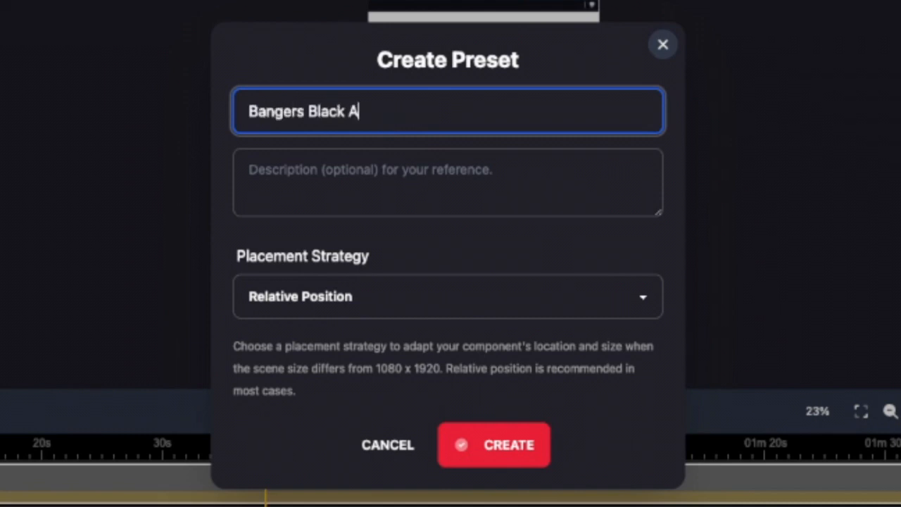
left_click(521, 461)
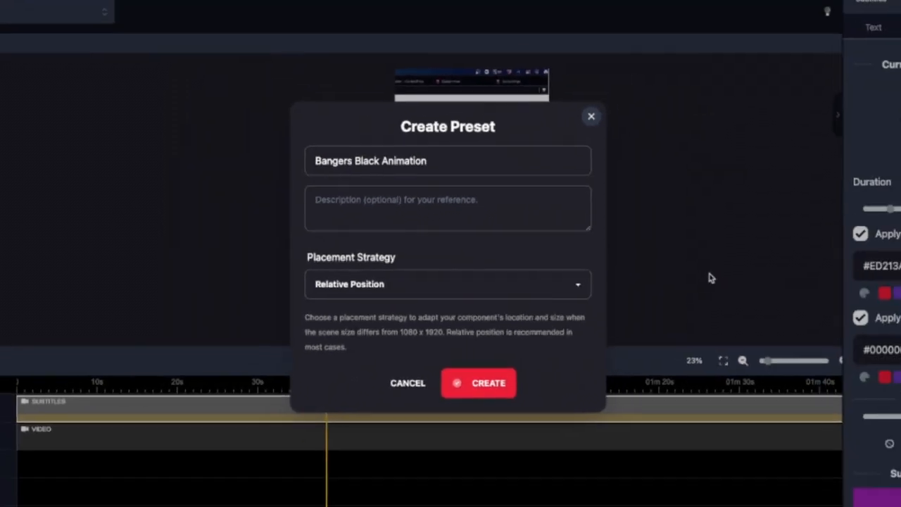